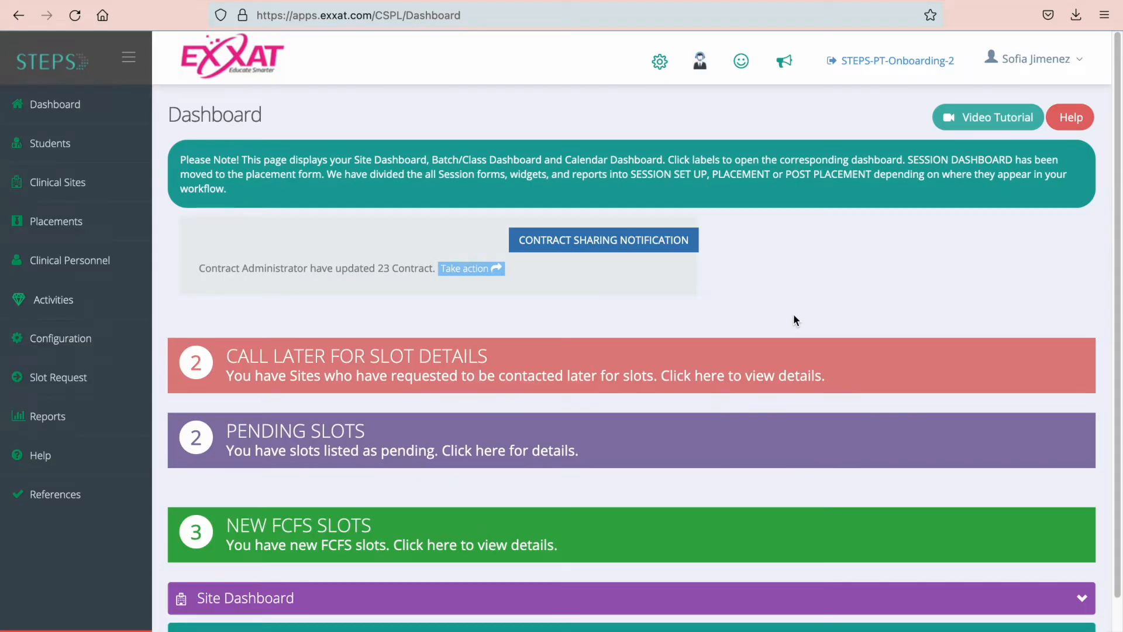
Open the session activities in the setup of the DPT 800 Clinical Practice I - CO 25 placement session.
mouse_move(140, 234)
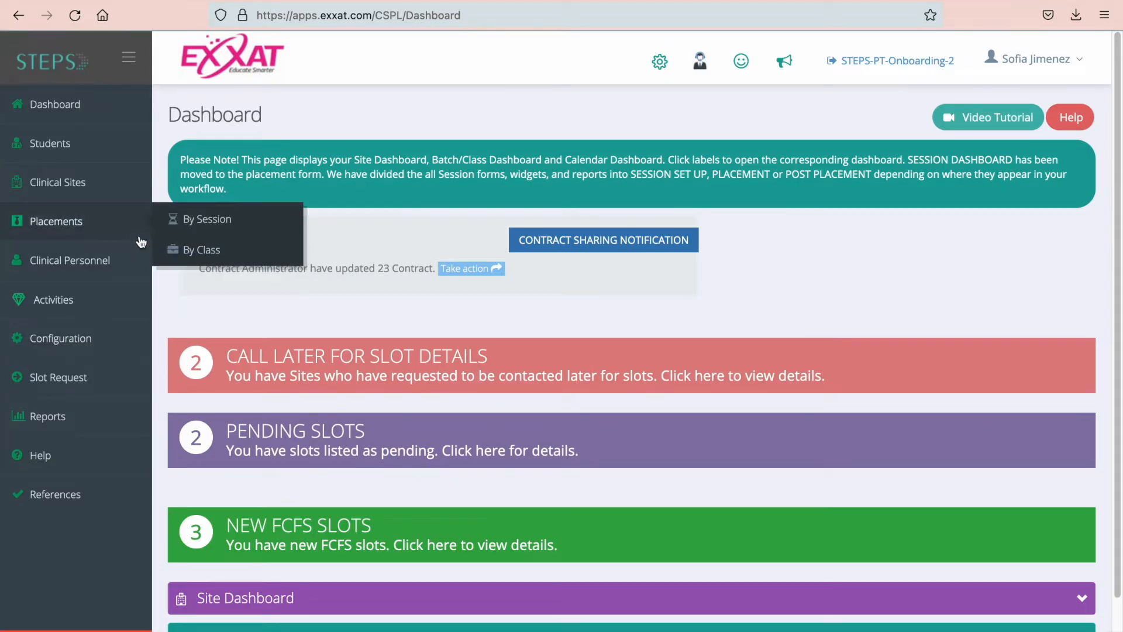
click(214, 233)
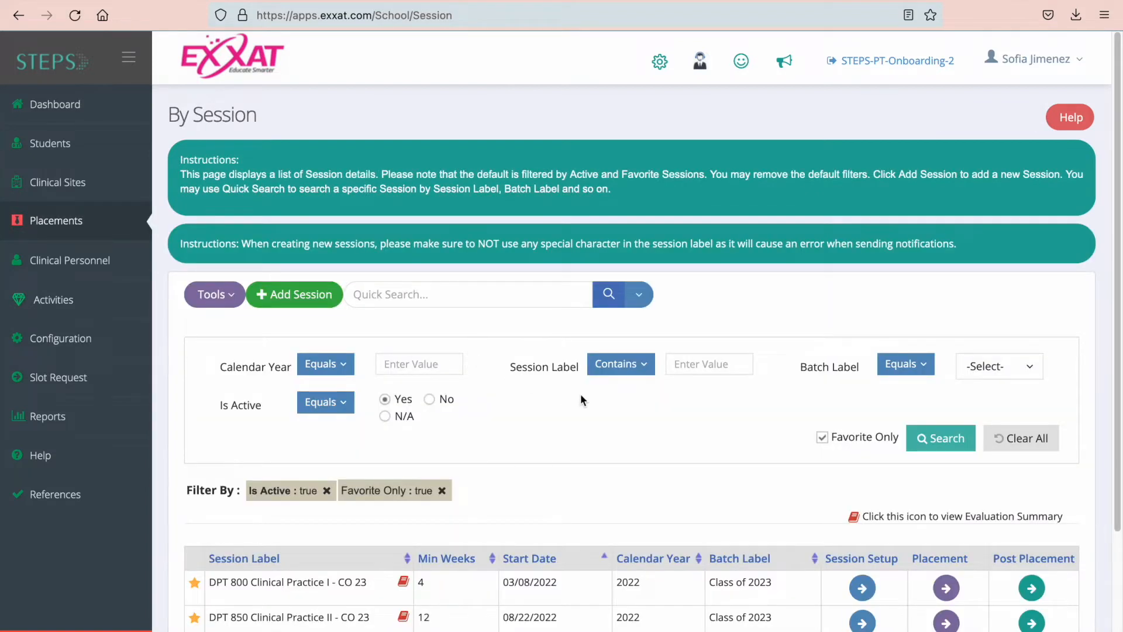
scroll(582, 401, down, 3)
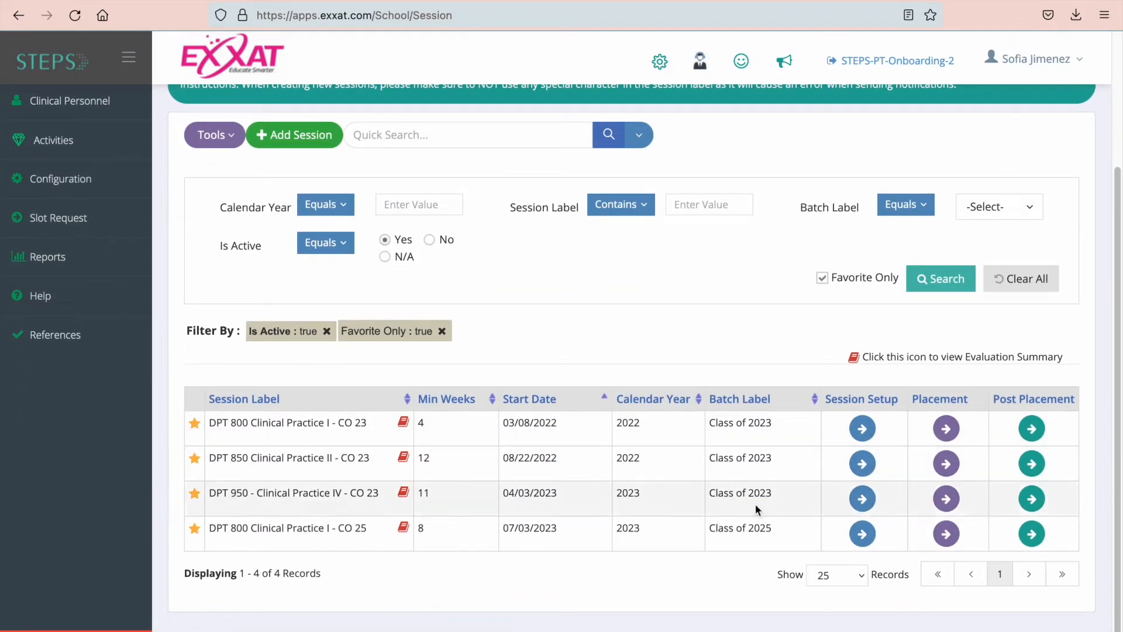
click(861, 533)
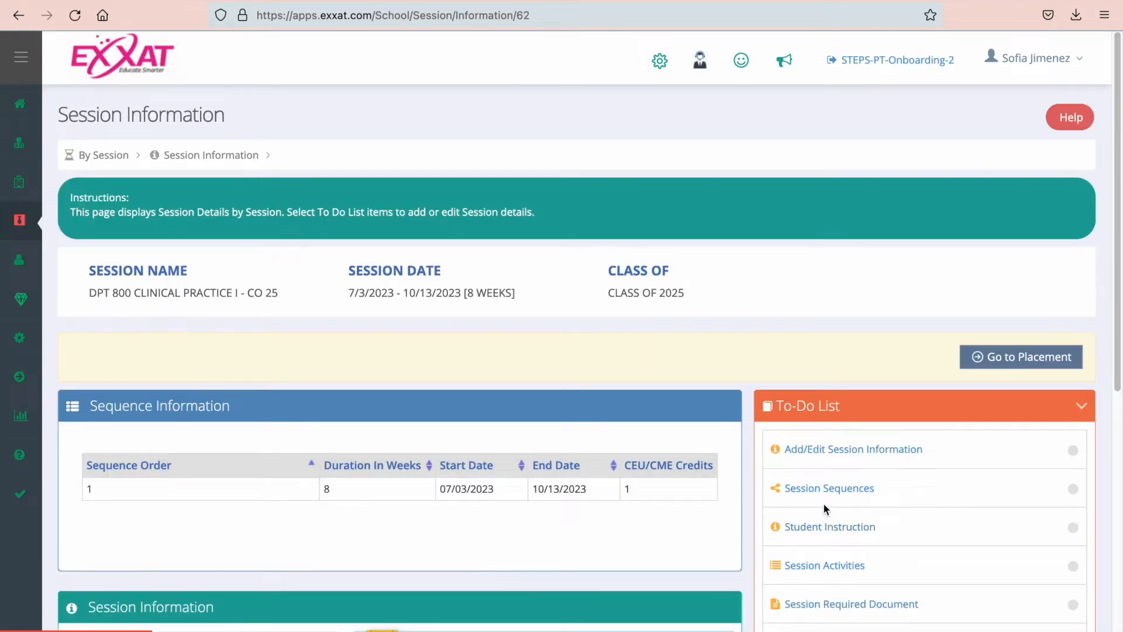
scroll(824, 505, down, 2)
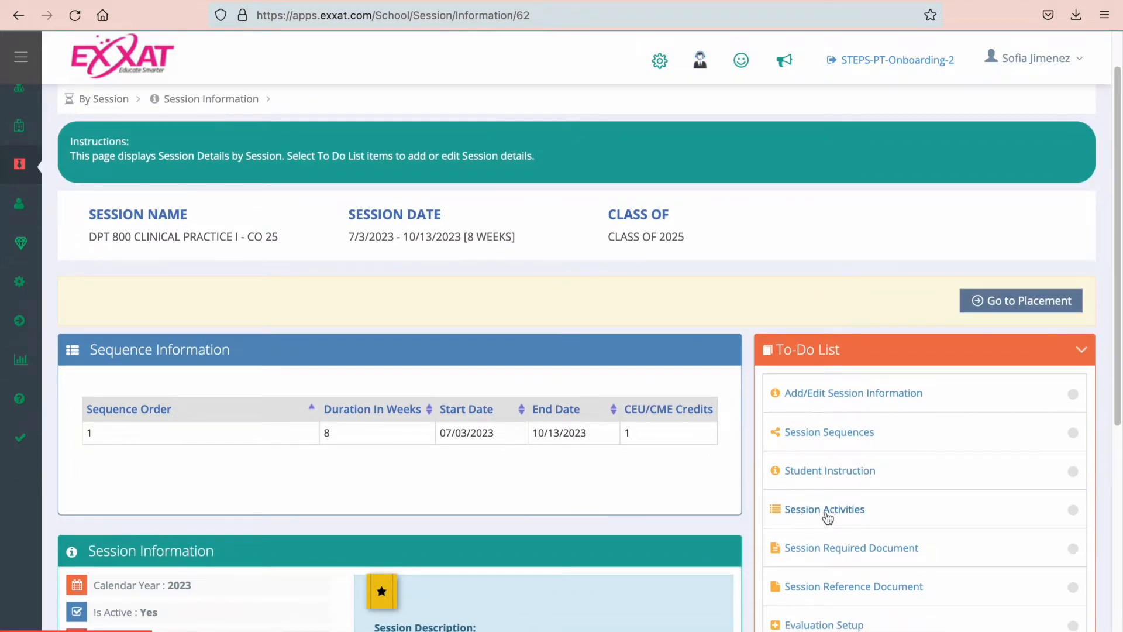
click(826, 512)
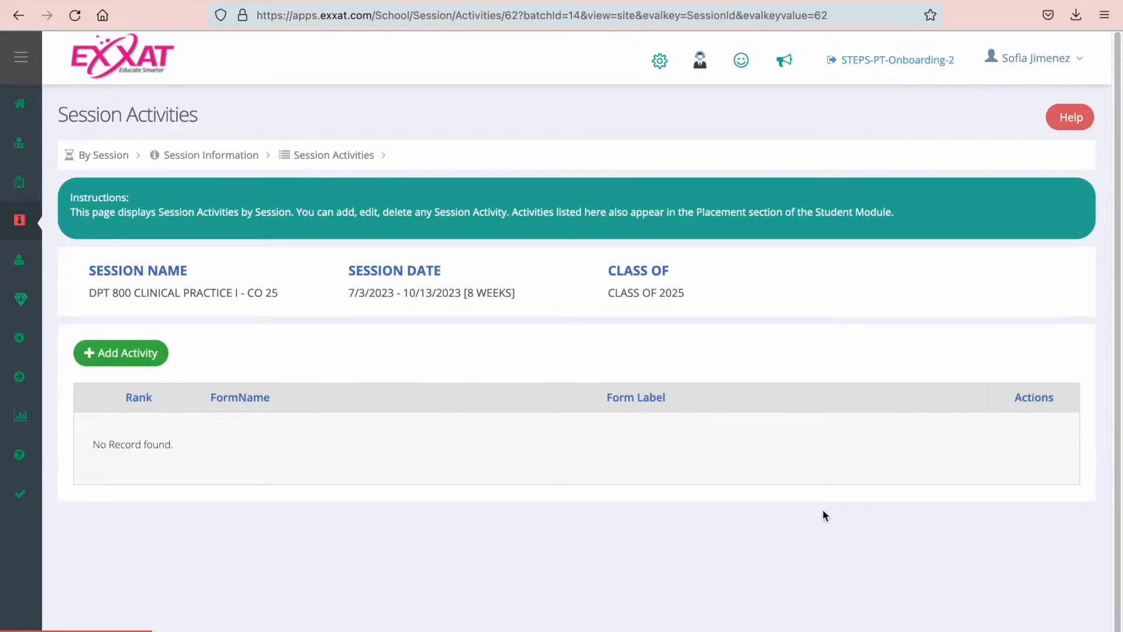
Add and save a SessionRequiredDocument activity labelled Weekly Reflection, with document name Weekly Reflection Guidelines, due date 04/01/2021, reference file SAMPLE.pdf and upload instructions.
click(156, 359)
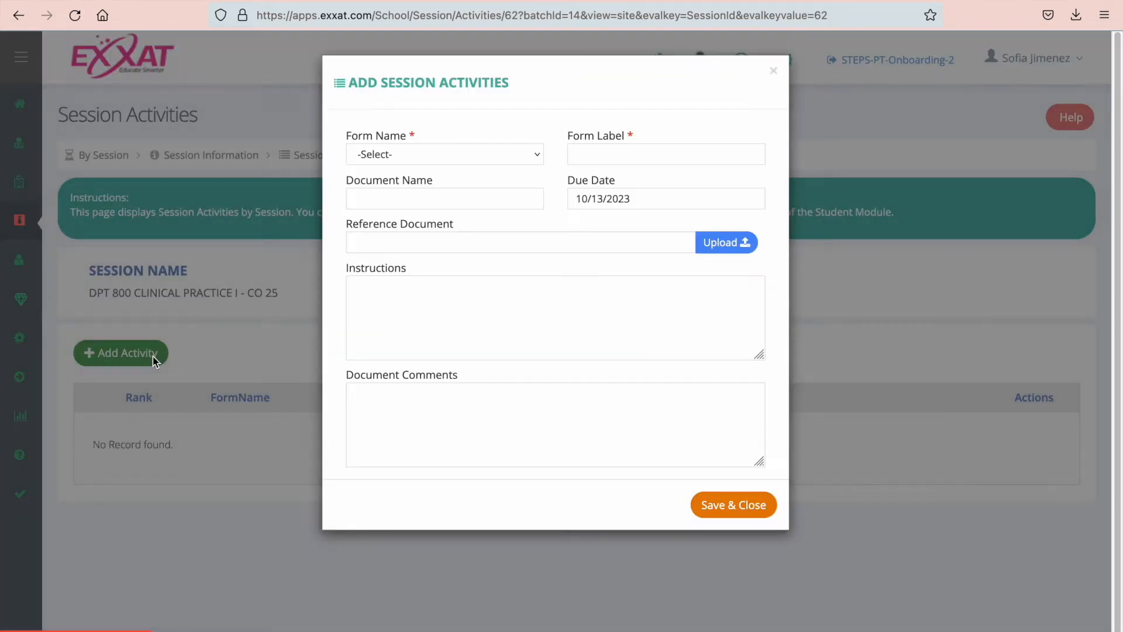
click(535, 156)
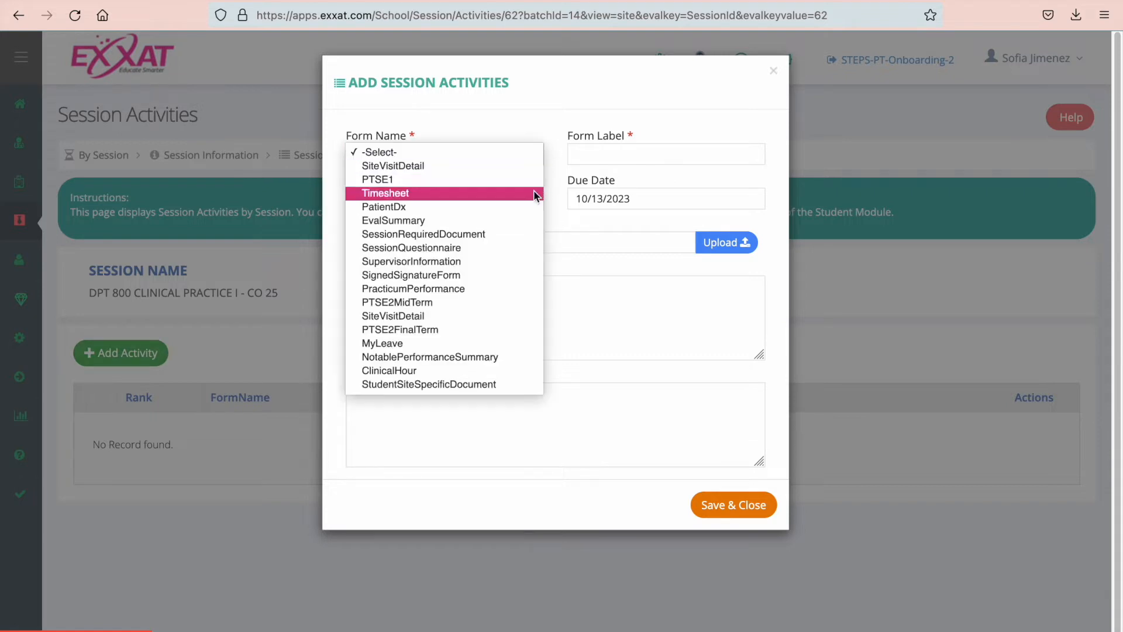
click(522, 236)
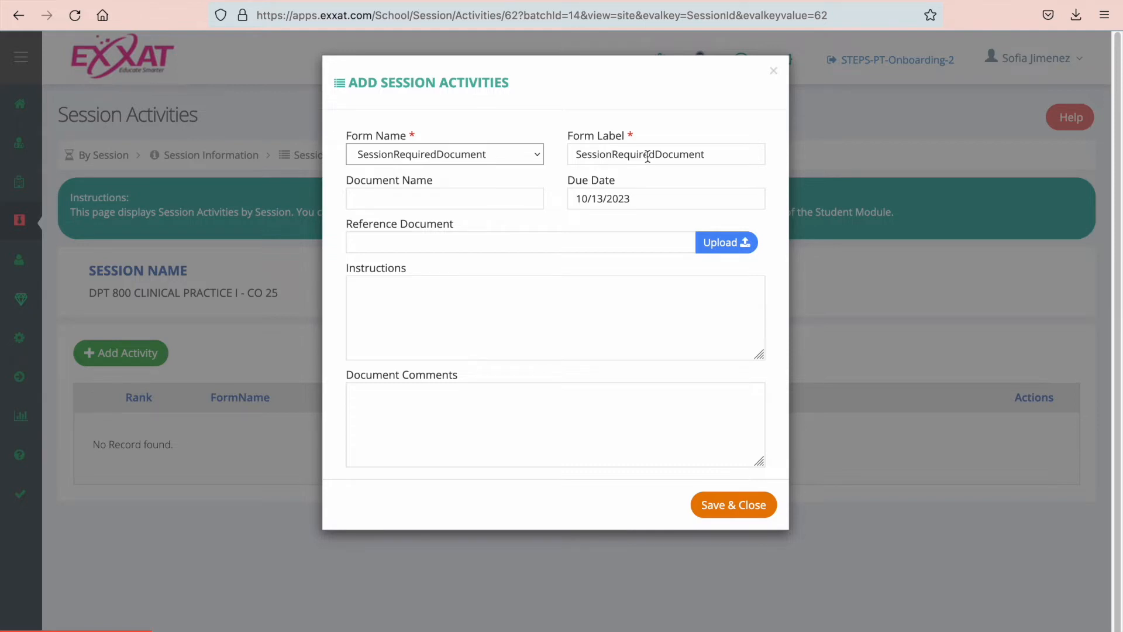
click(648, 157)
key(ctrl+a)
text(Reflection + Presentation Assignments)
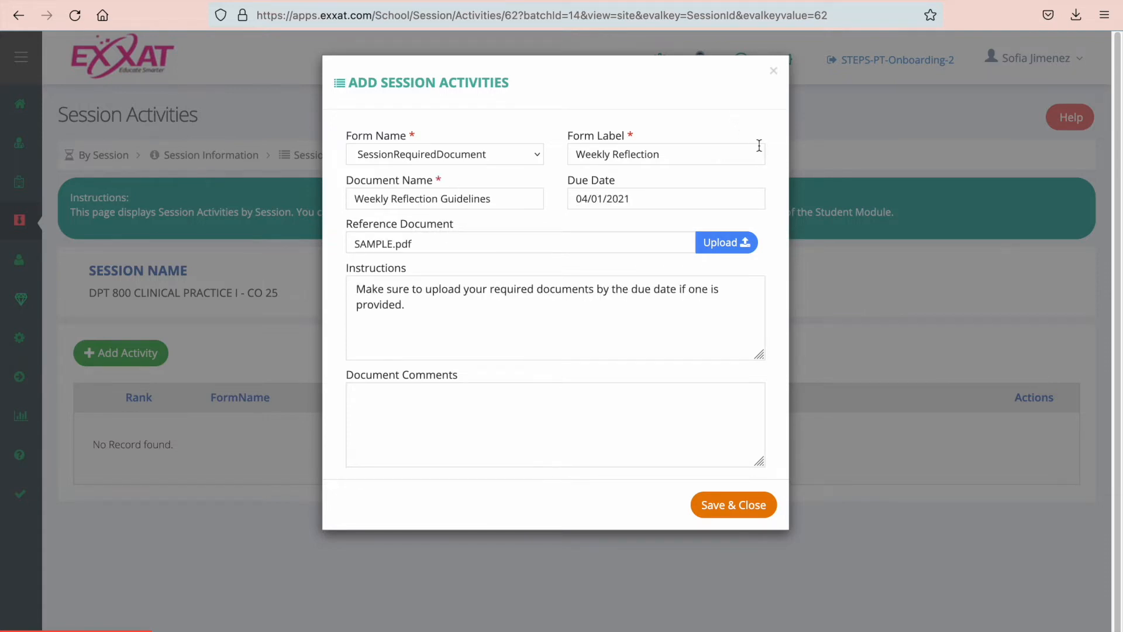
click(741, 511)
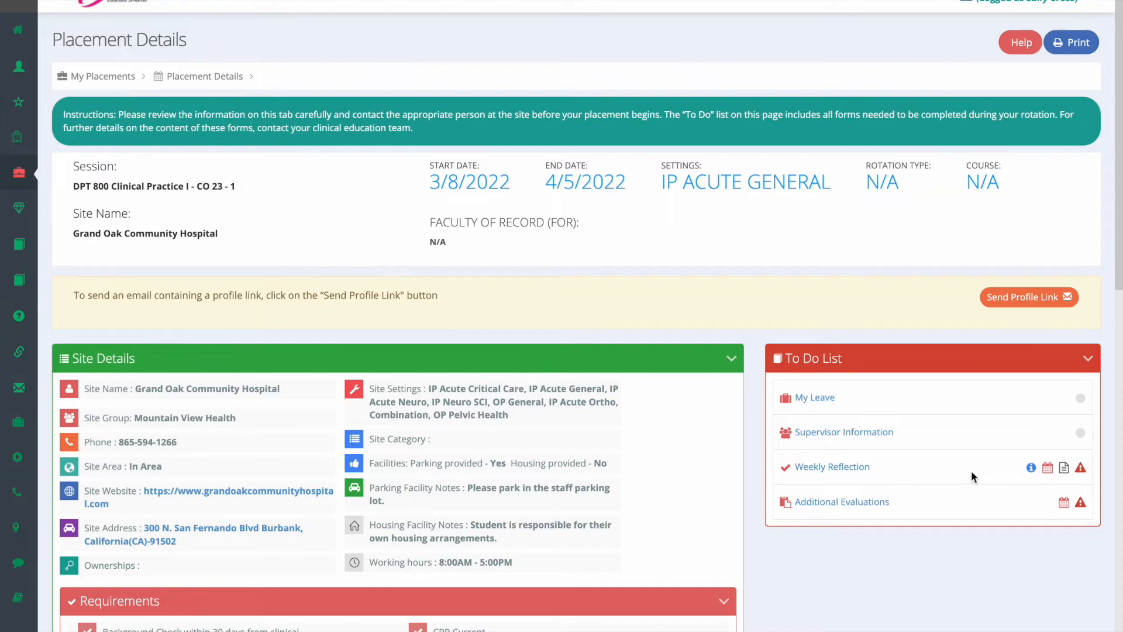
mouse_move(1031, 475)
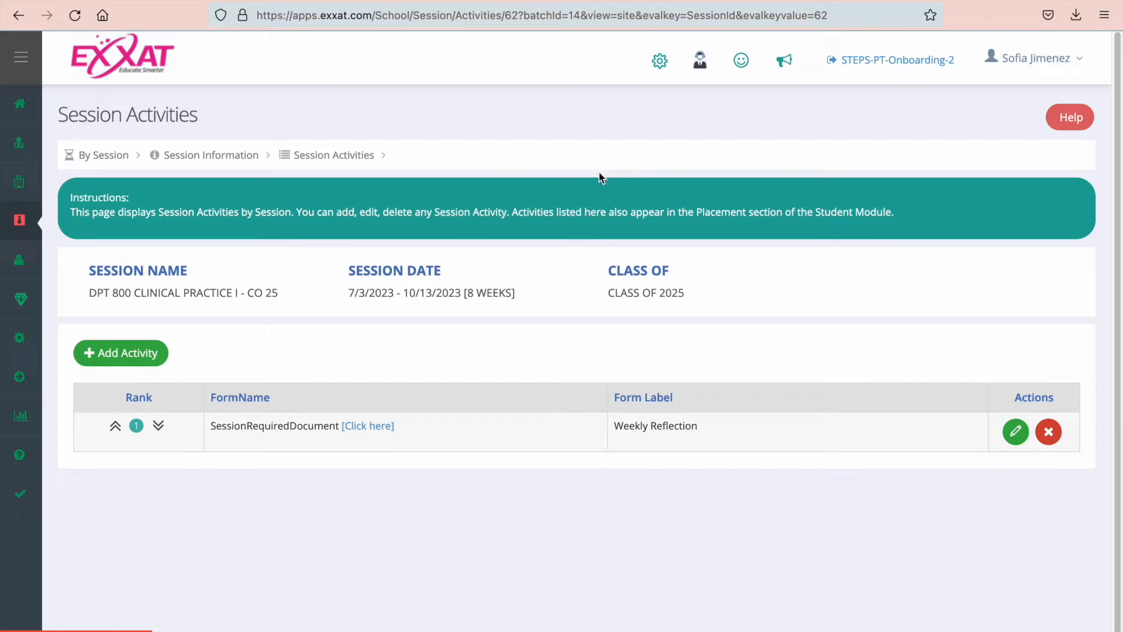
Return to the session information and open the session's required documents.
click(242, 164)
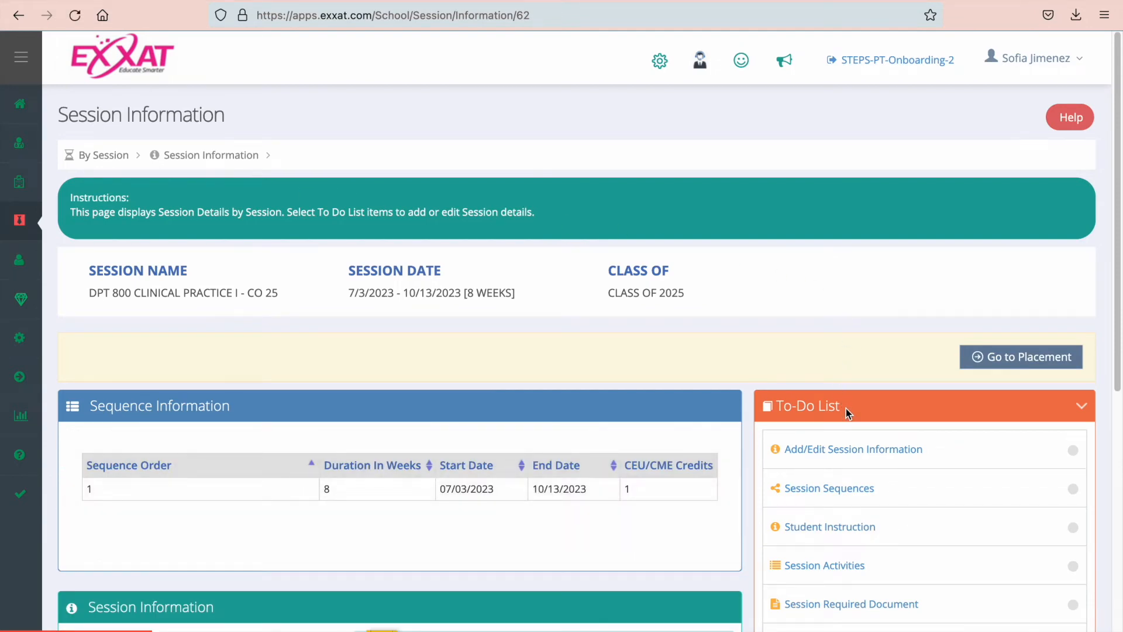
scroll(854, 573, down, 2)
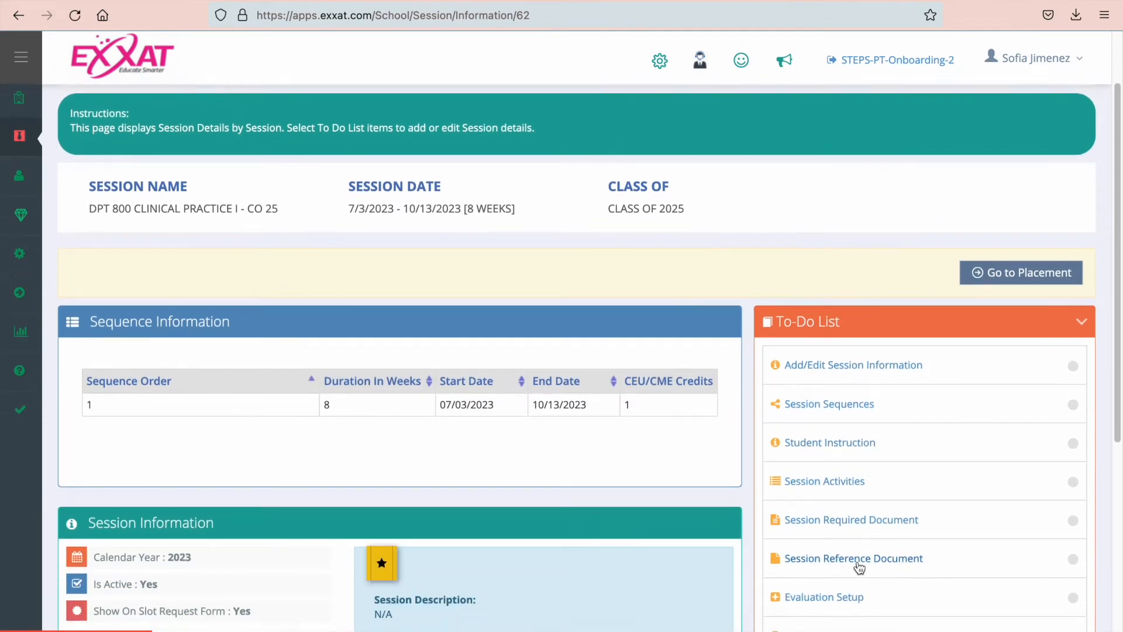
scroll(858, 567, down, 2)
click(857, 437)
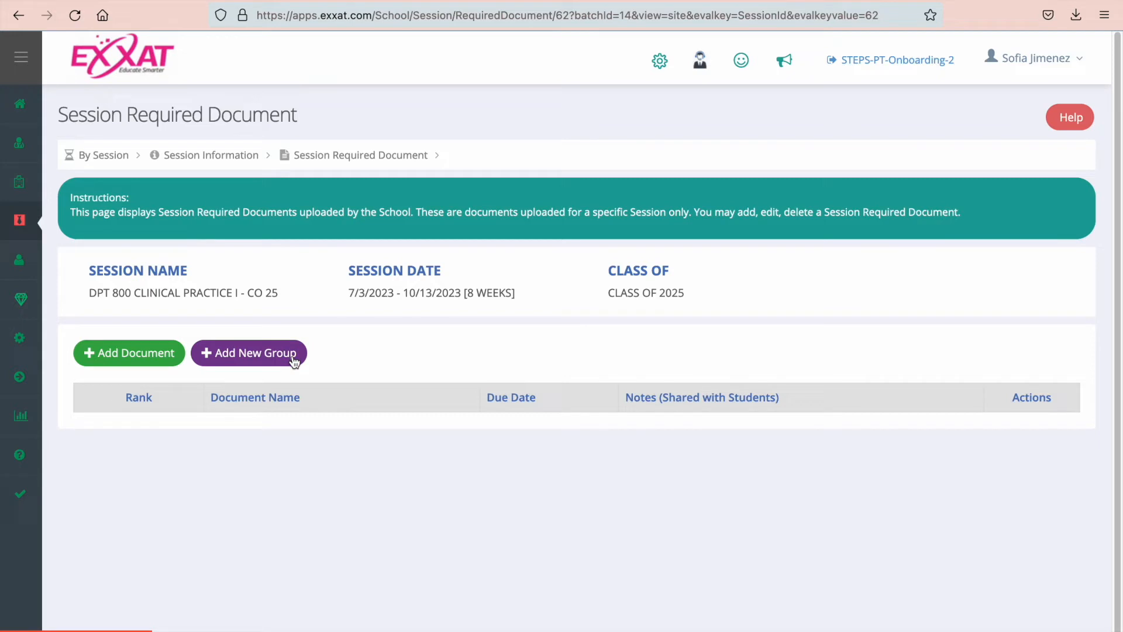
click(159, 358)
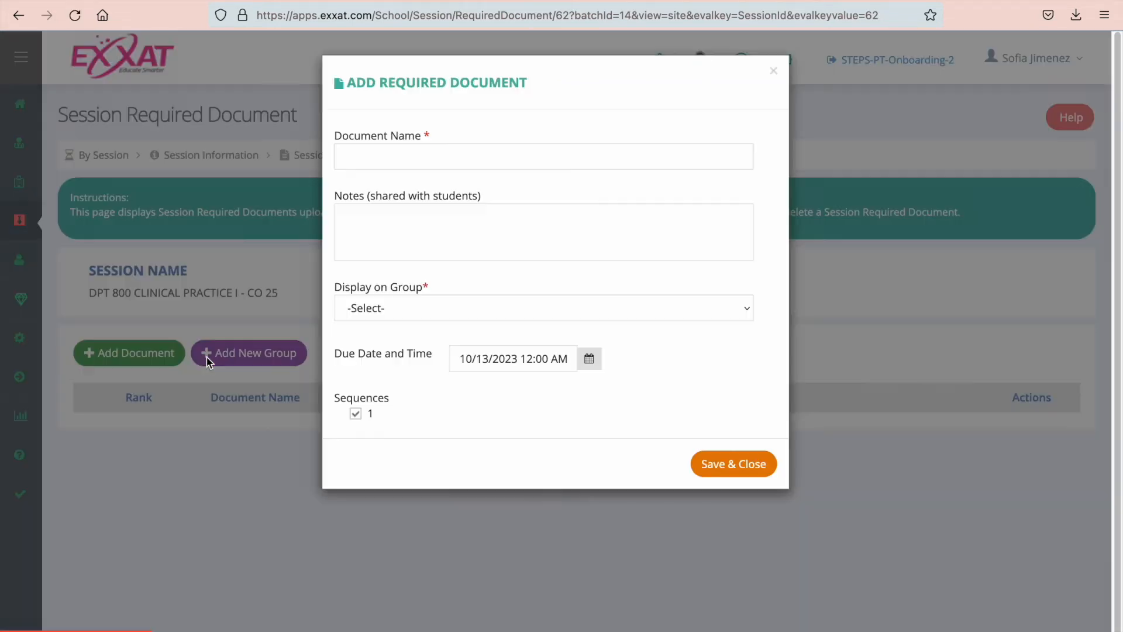
click(380, 316)
click(386, 316)
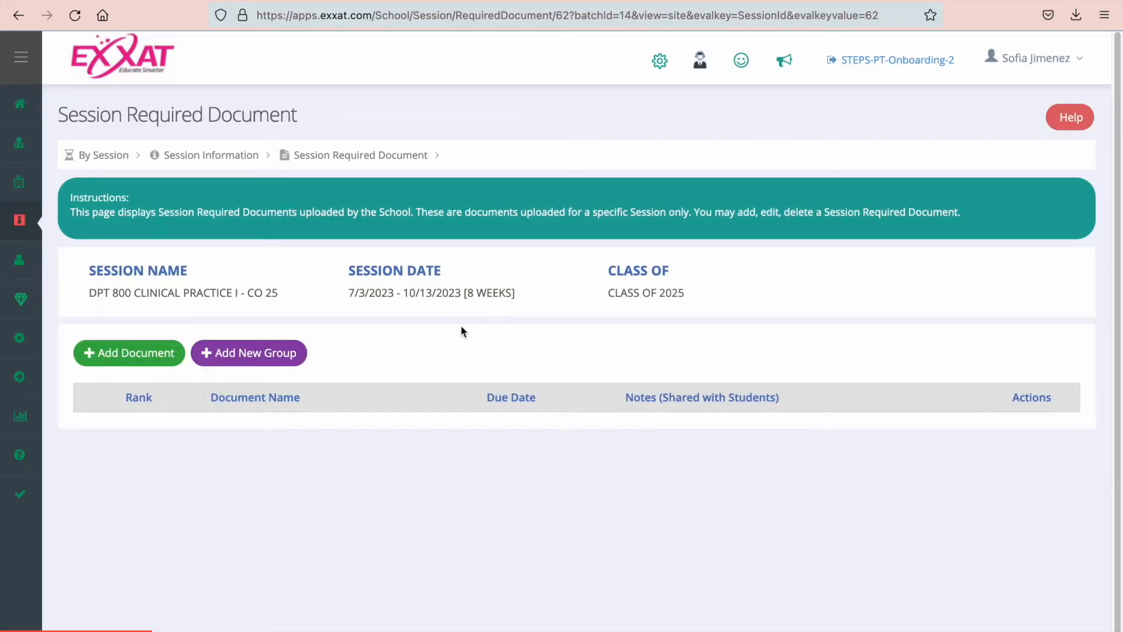
Add an active required document group named Weekly Reflection, save it and check its edit settings without changing them.
click(287, 358)
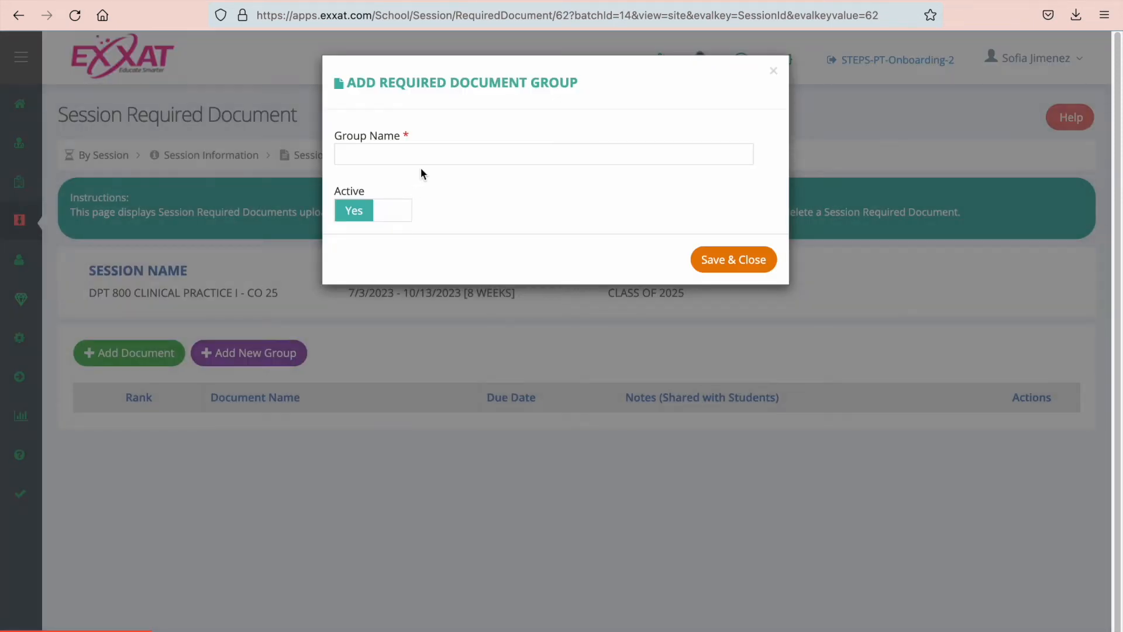
click(421, 158)
text(Weekly Reflection)
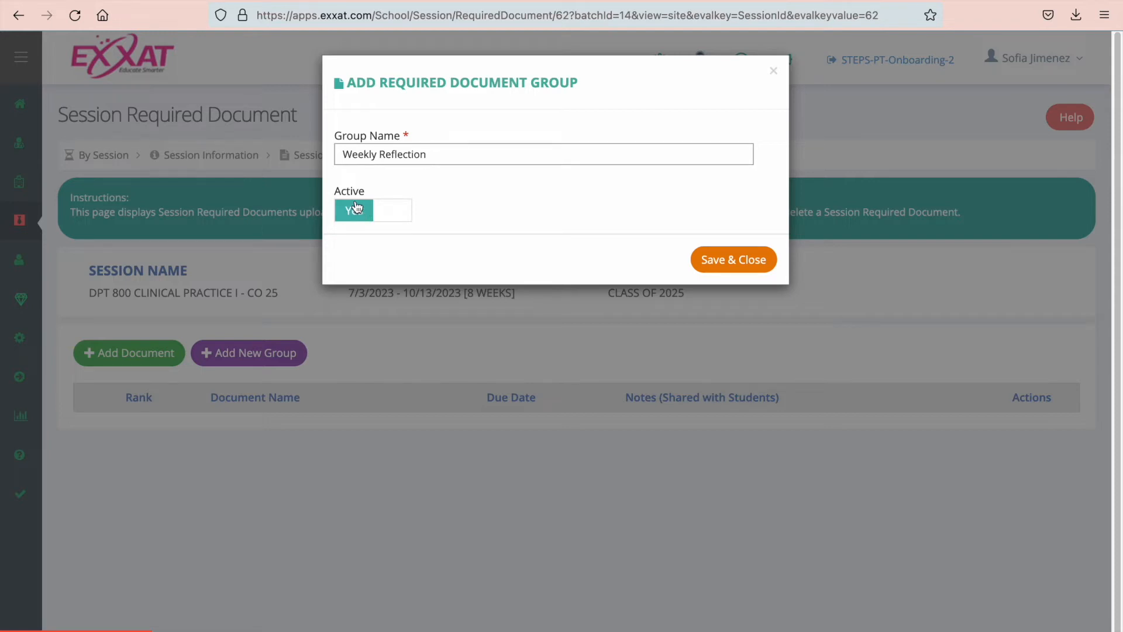
click(733, 263)
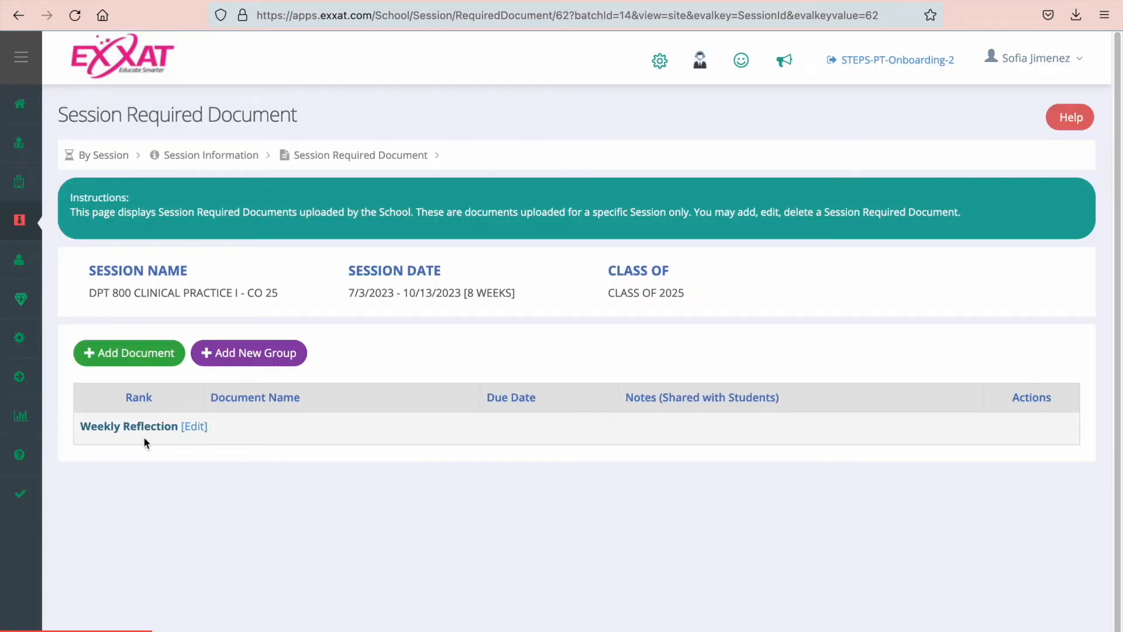
click(199, 427)
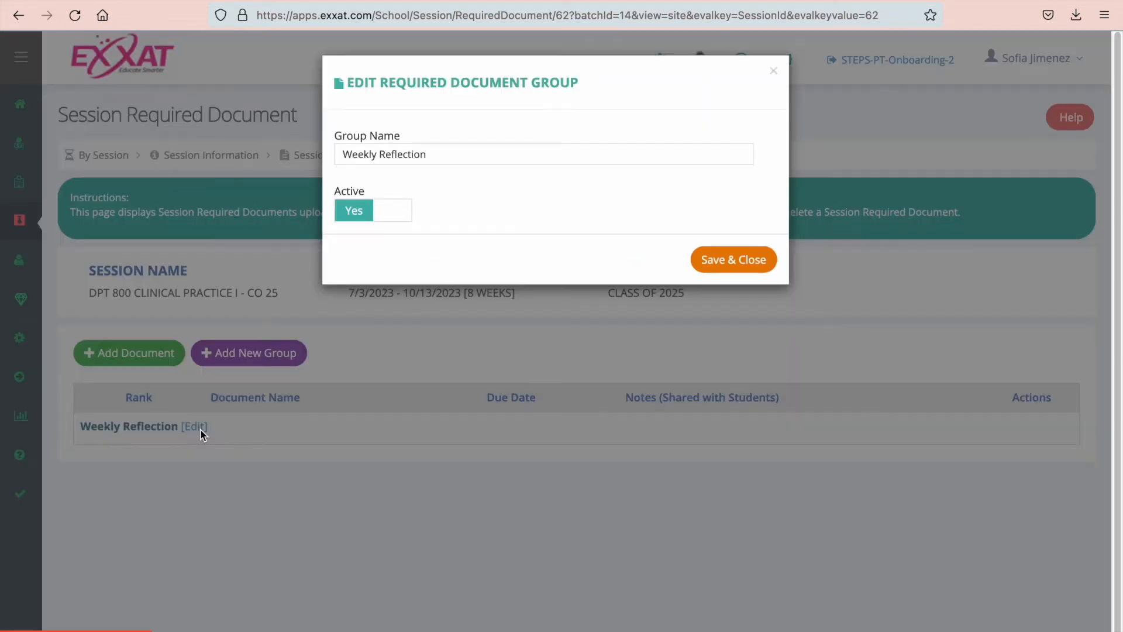
click(774, 71)
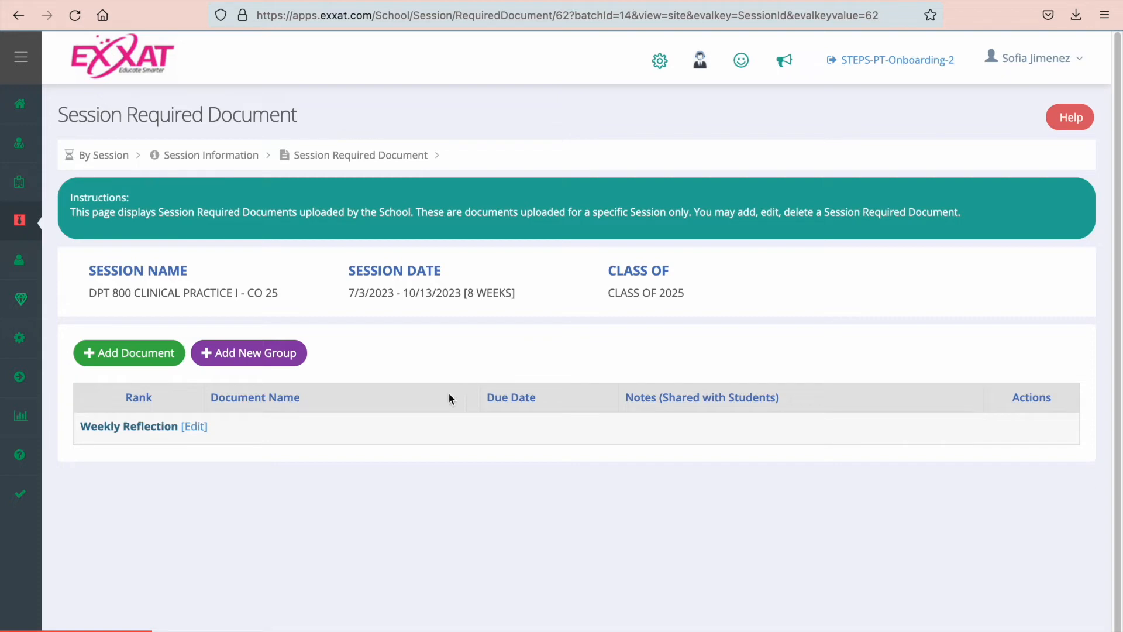
Create required document "Week 1 Reflection" in group Weekly Reflection with notes "Please follow the template provided in the Reference Documents section within your Placement page.".
click(131, 358)
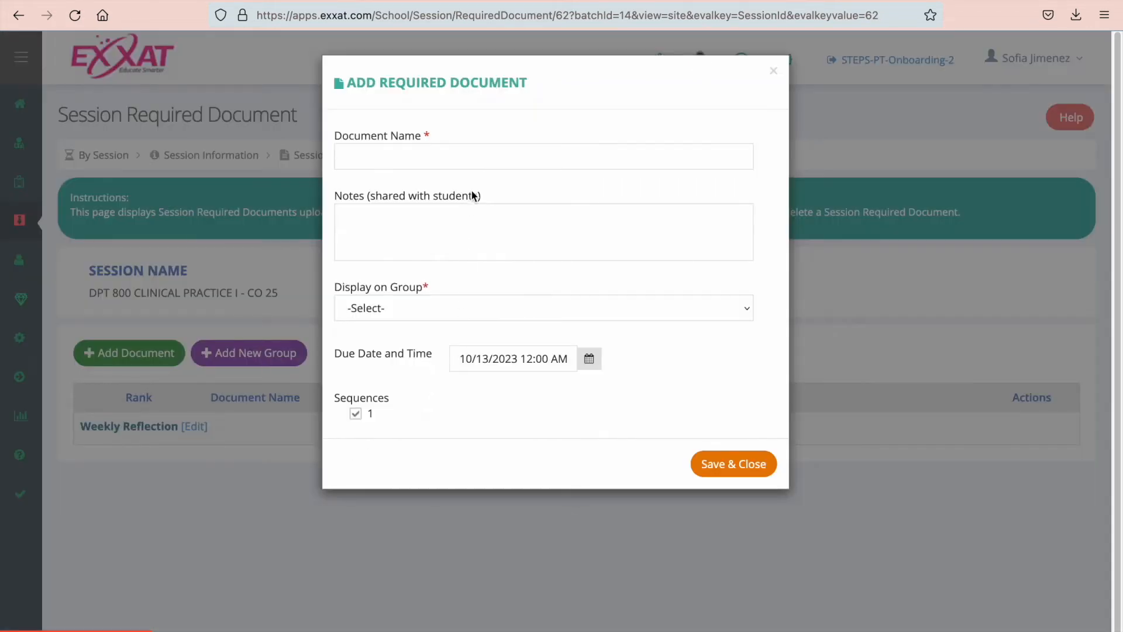
click(478, 164)
text(Week 1 Reflection)
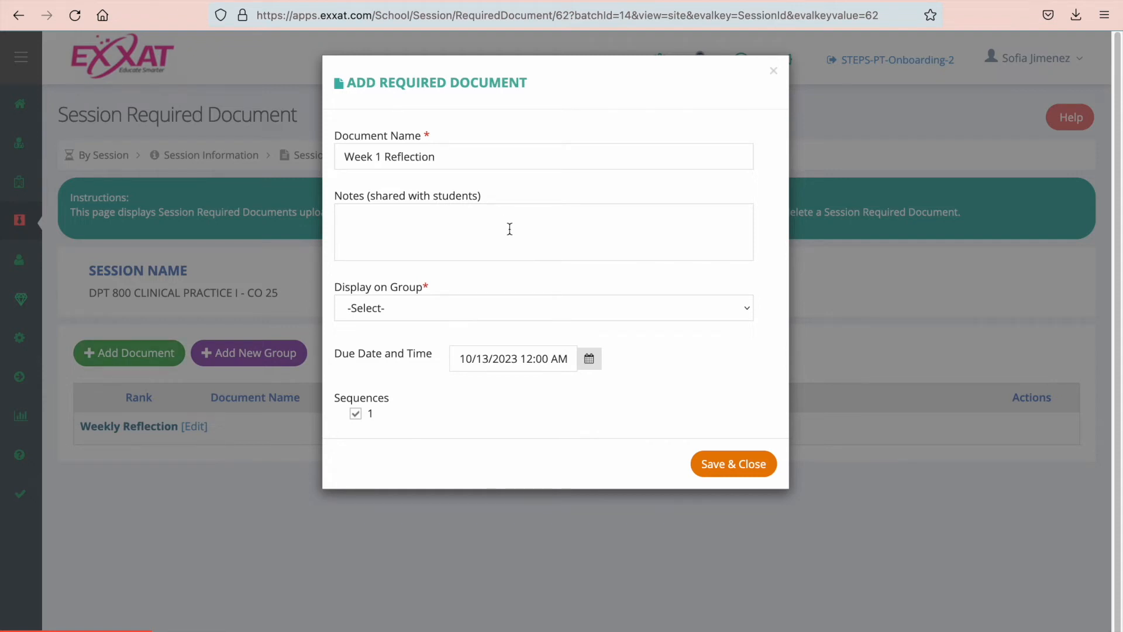
click(509, 228)
text(Please follow the template provided in the Reference Documents section within your Placement page.)
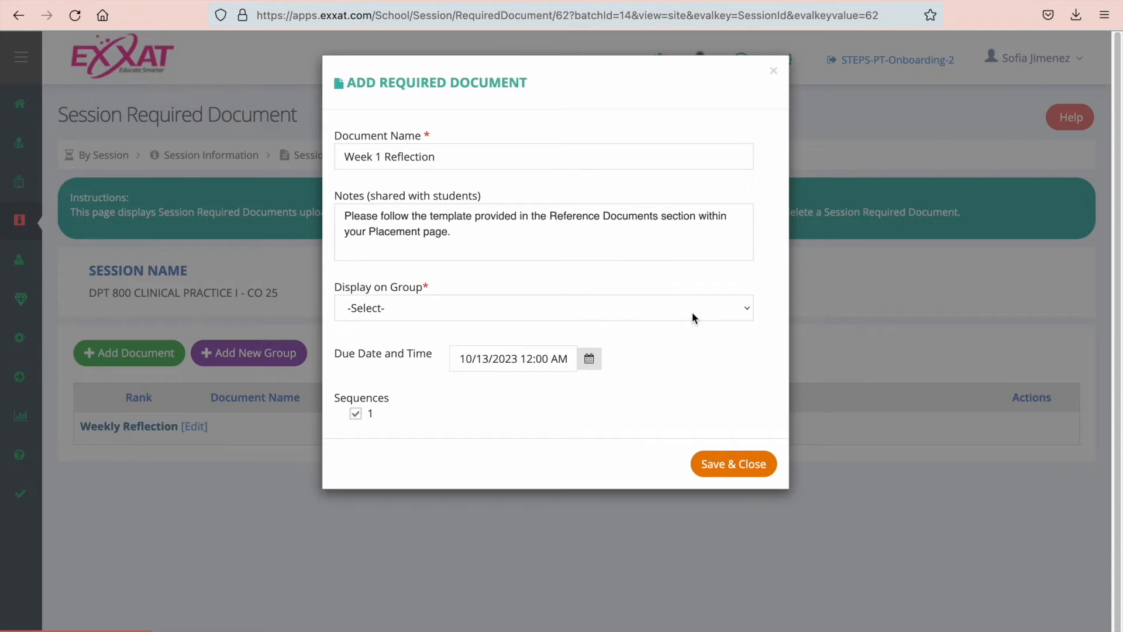
click(744, 309)
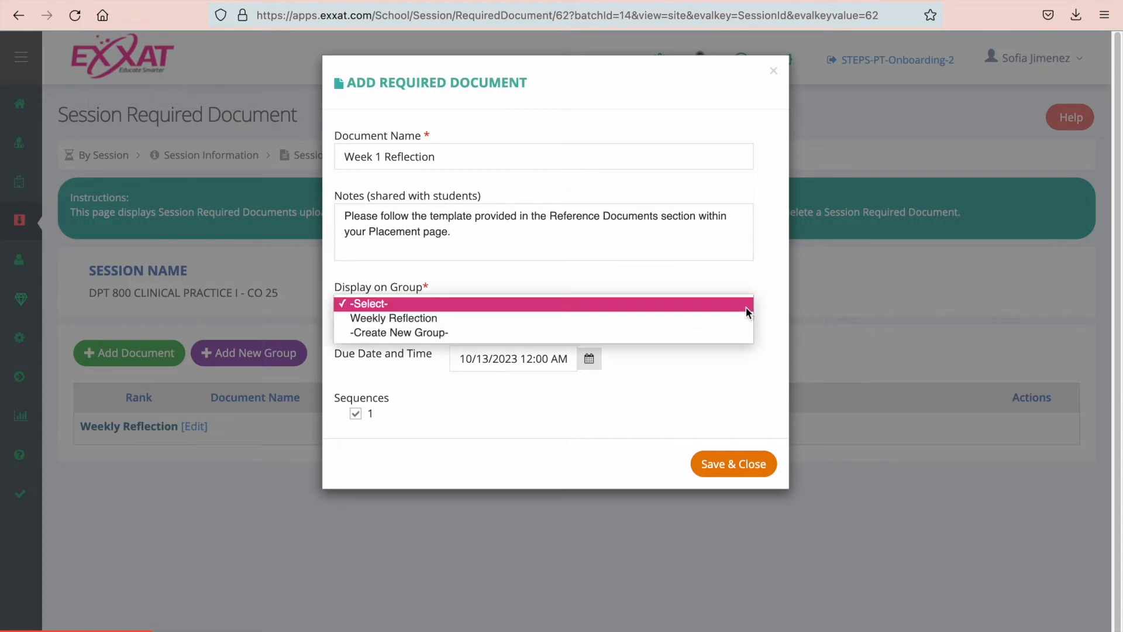
click(740, 319)
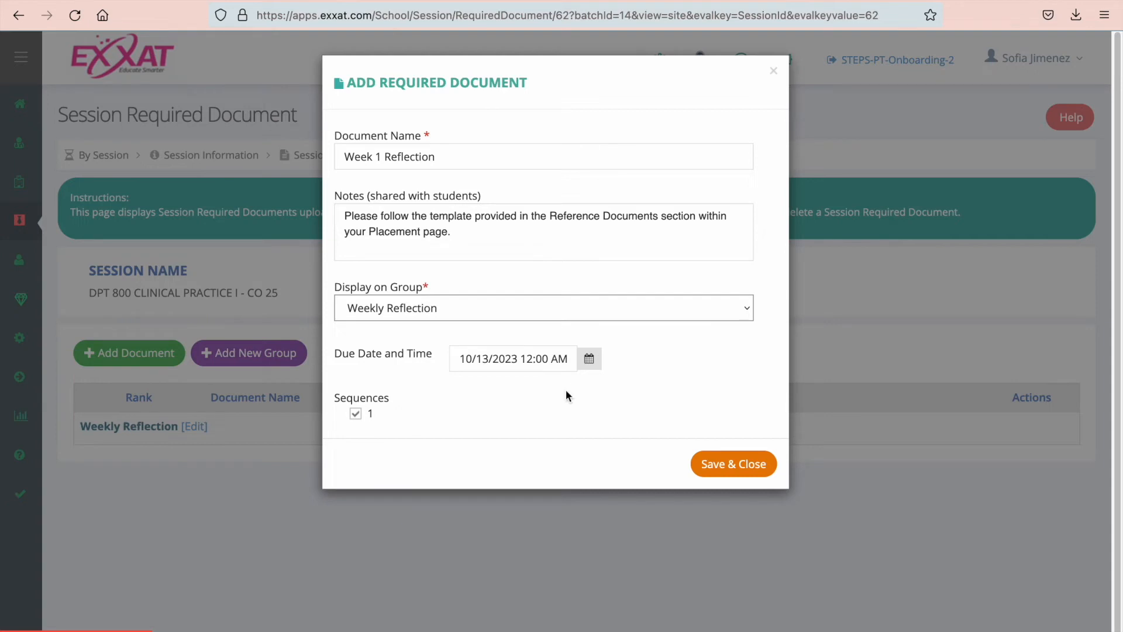
Replace the document's default due date and time with 07/07/2023 11:55 PM.
triple_click(544, 360)
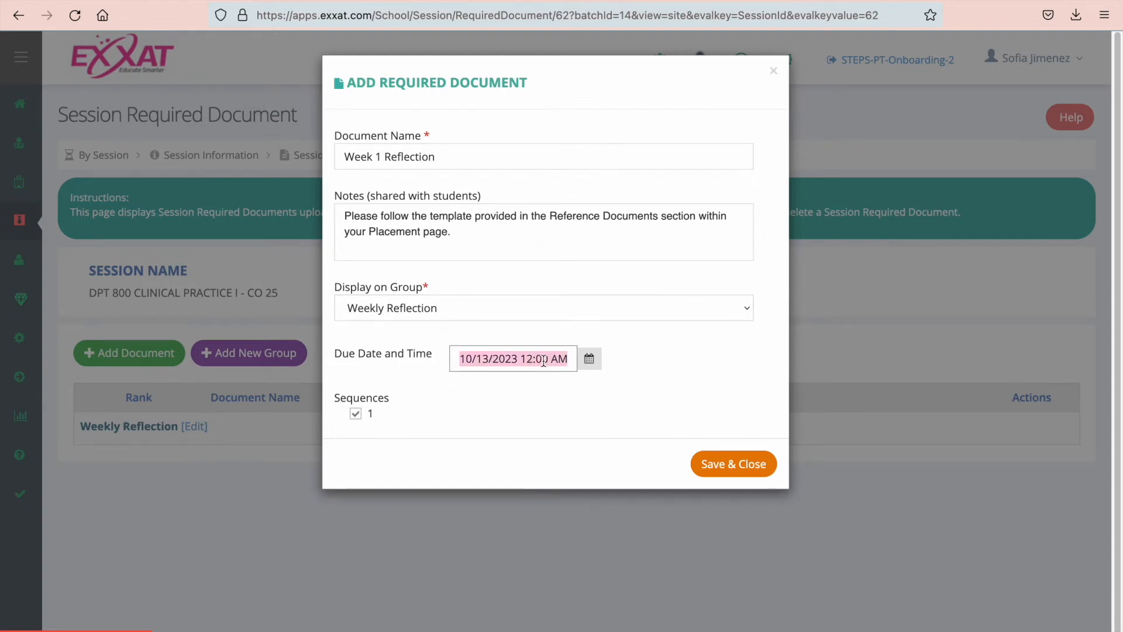
key(BackSpace)
click(632, 380)
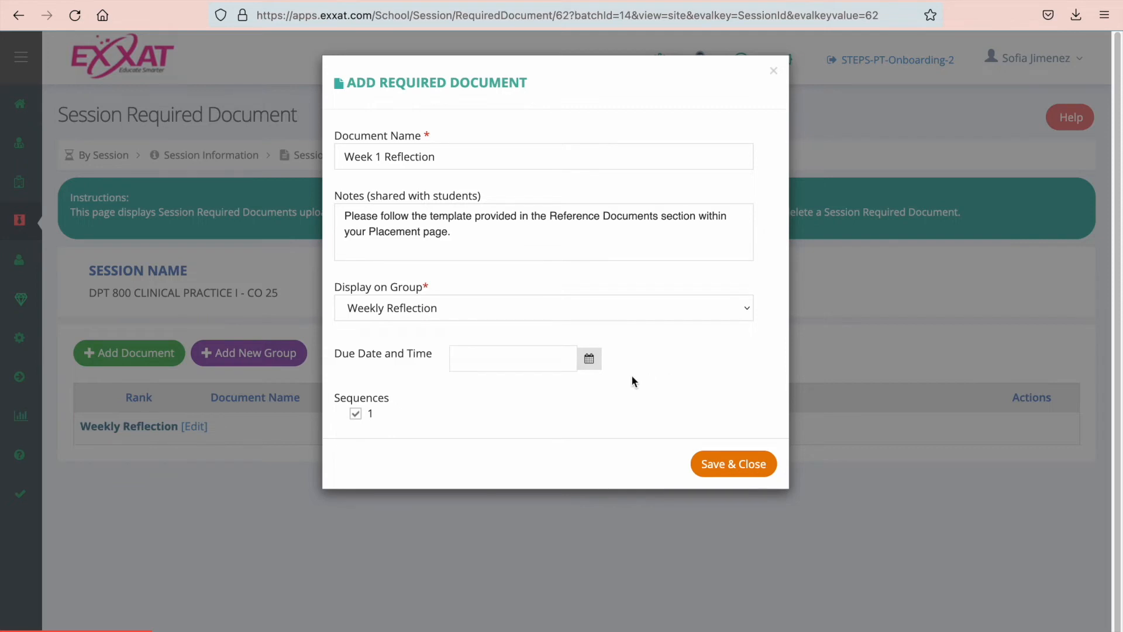
click(589, 359)
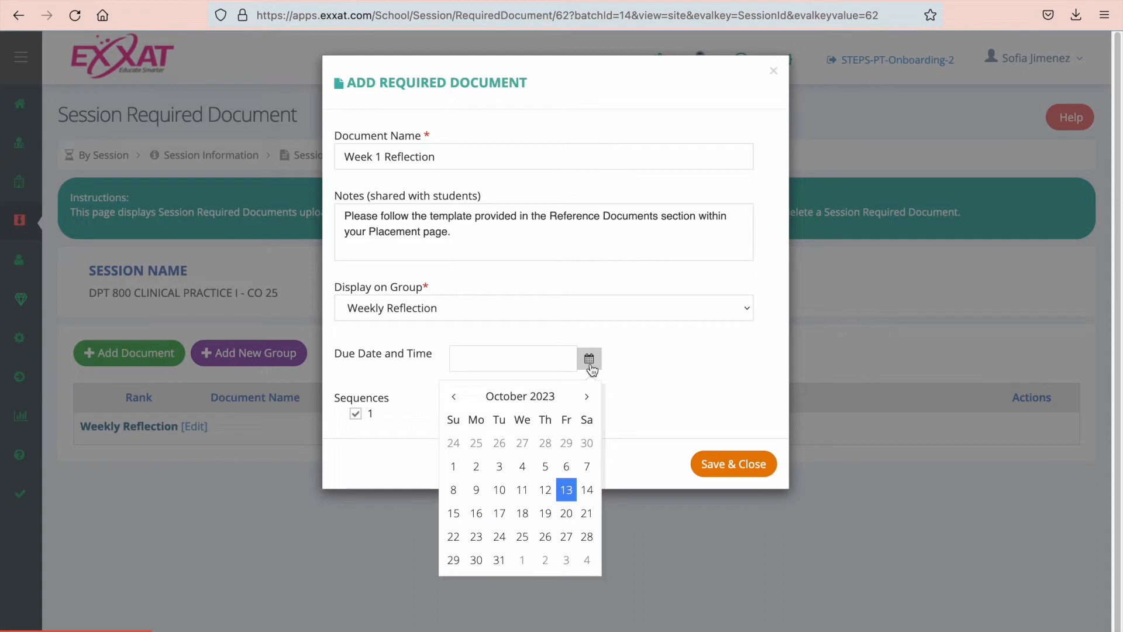
click(545, 405)
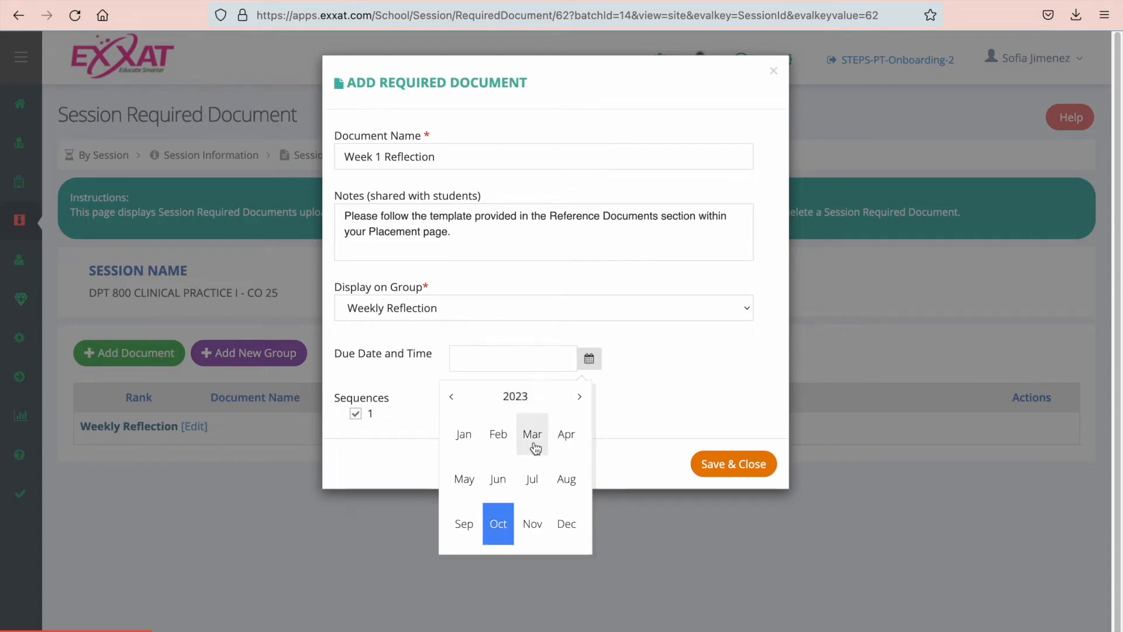
click(537, 474)
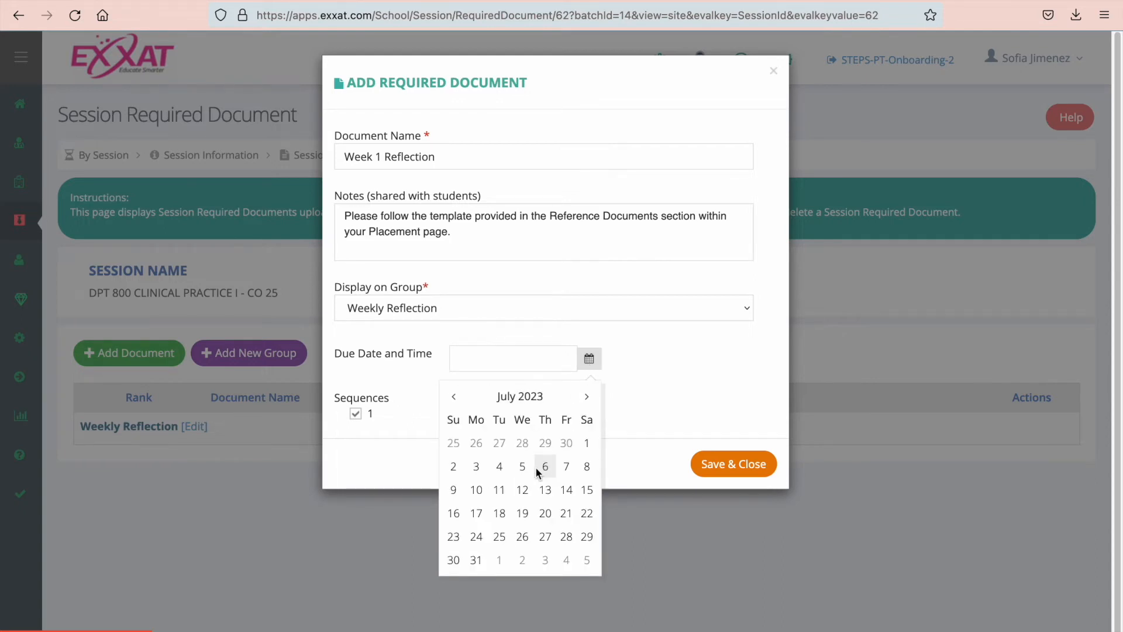
click(566, 468)
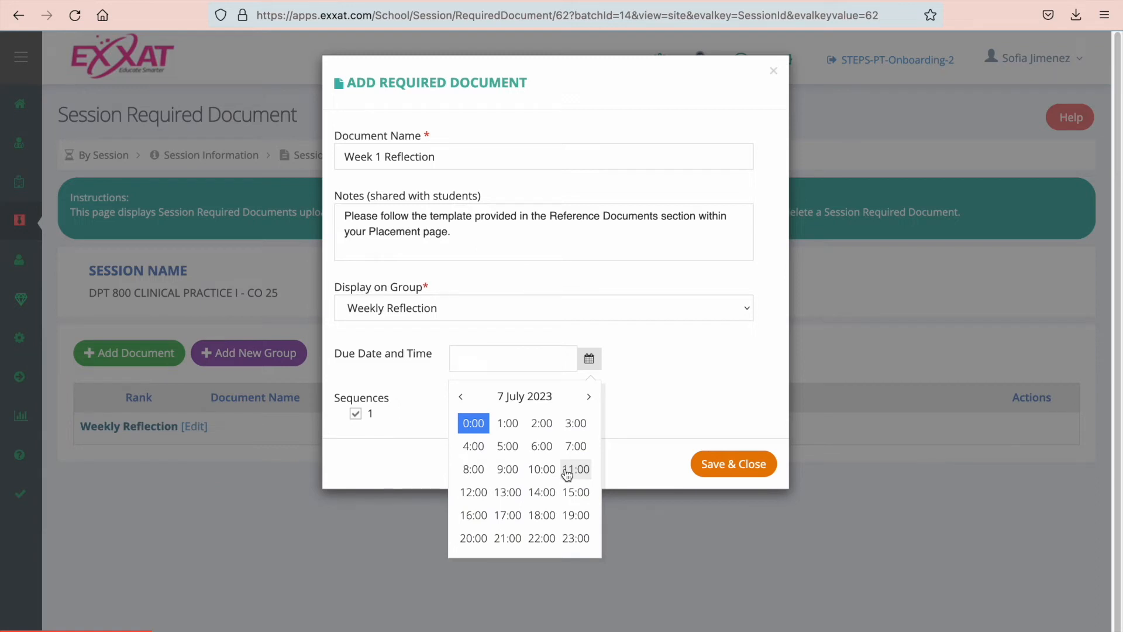
click(577, 538)
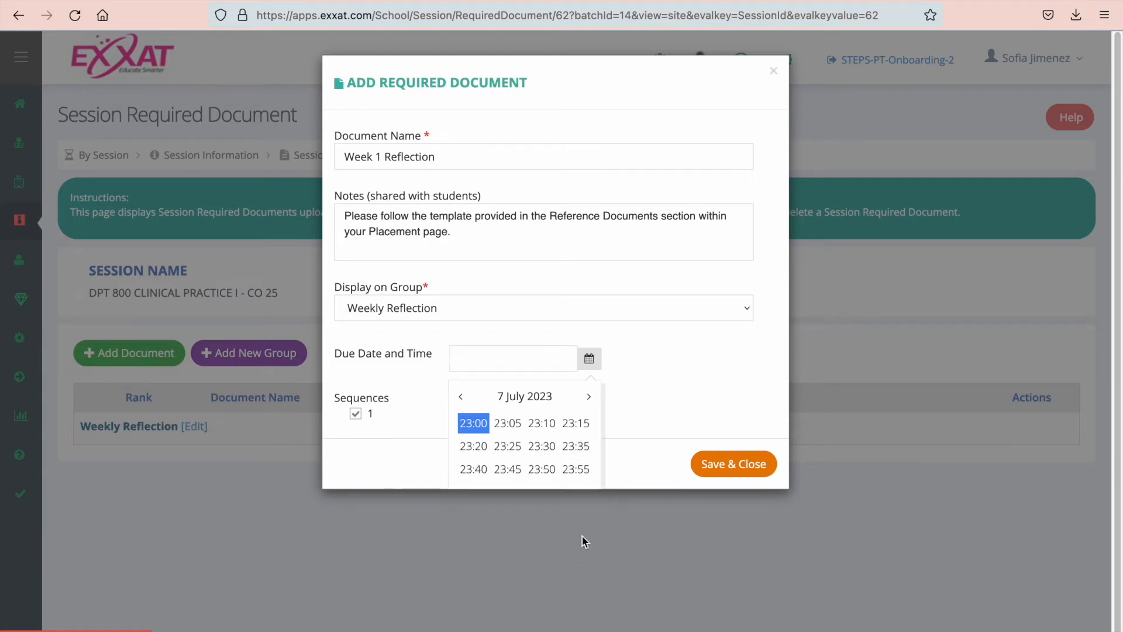
click(574, 473)
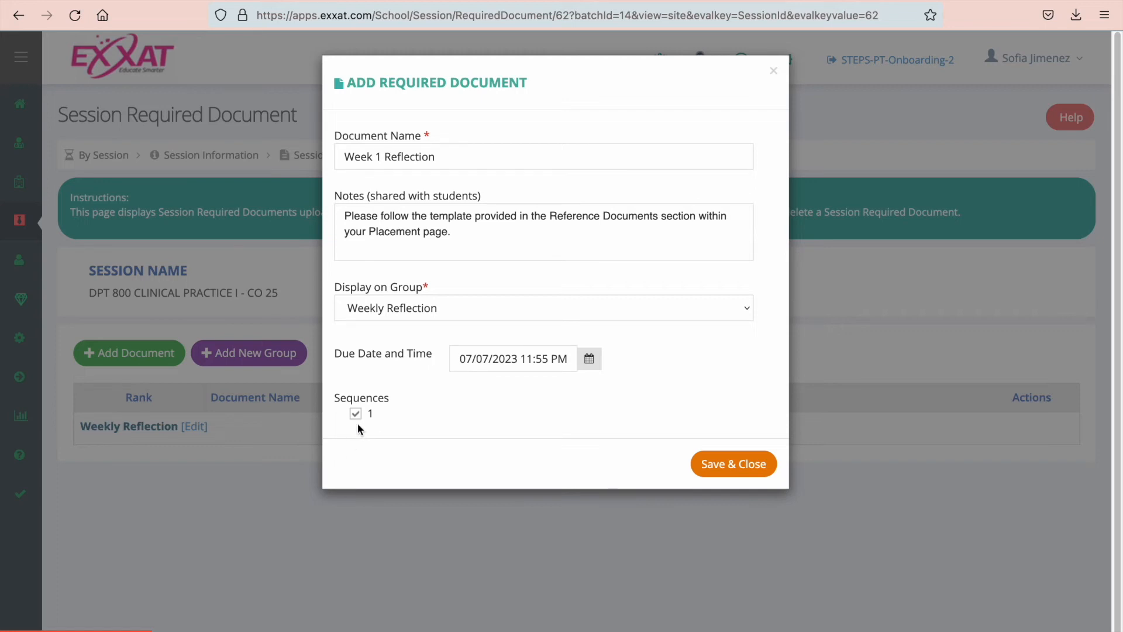
Save the Week 1 Reflection document, check its edit settings and close them without changes.
click(747, 467)
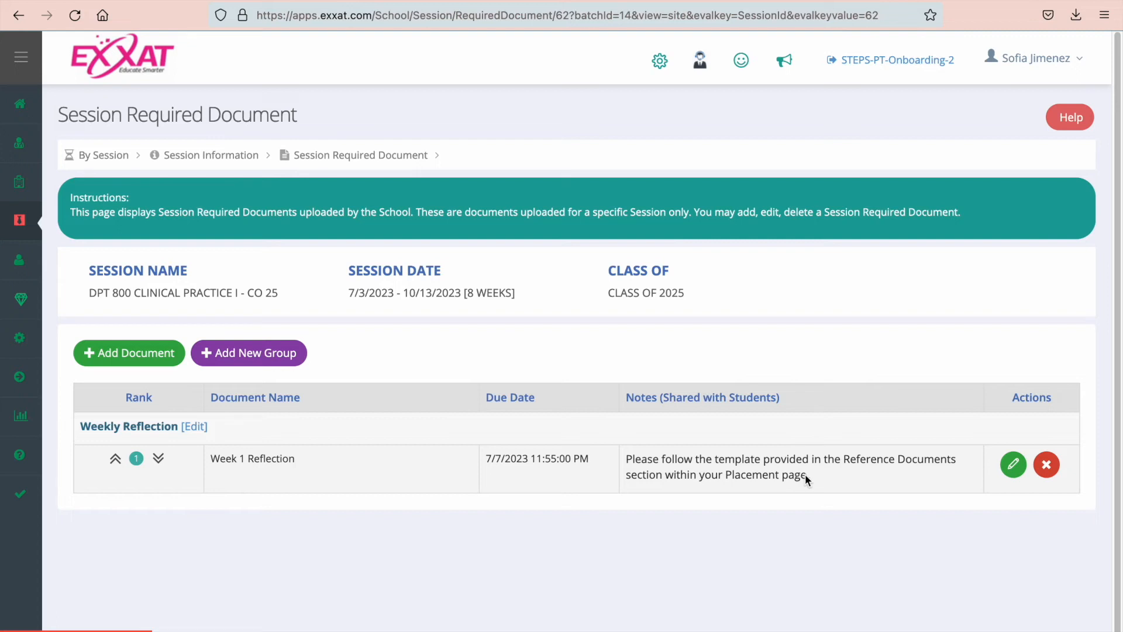
click(1015, 475)
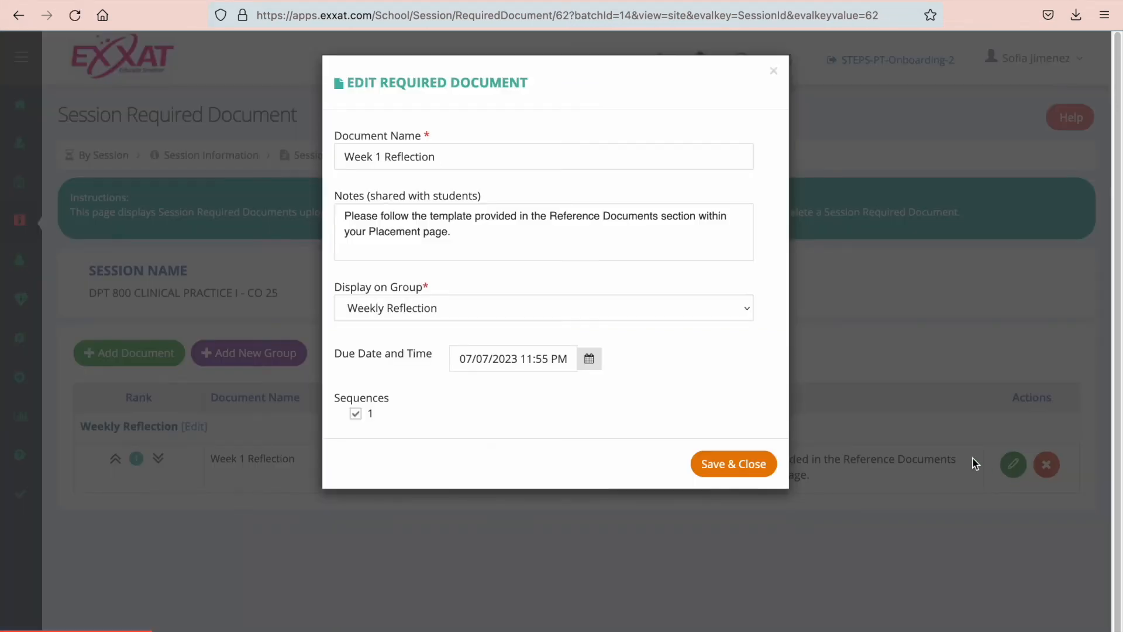
click(773, 72)
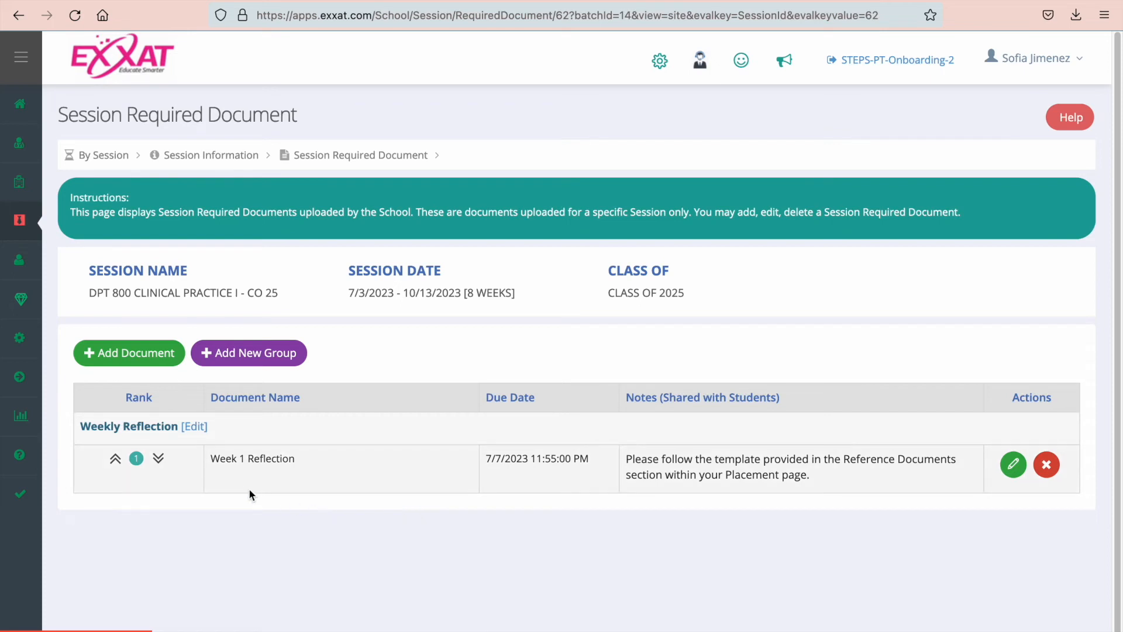
Start a new required document named "In Service Presentation" with student notes "Please share a PDF of your in service presentation.".
click(117, 357)
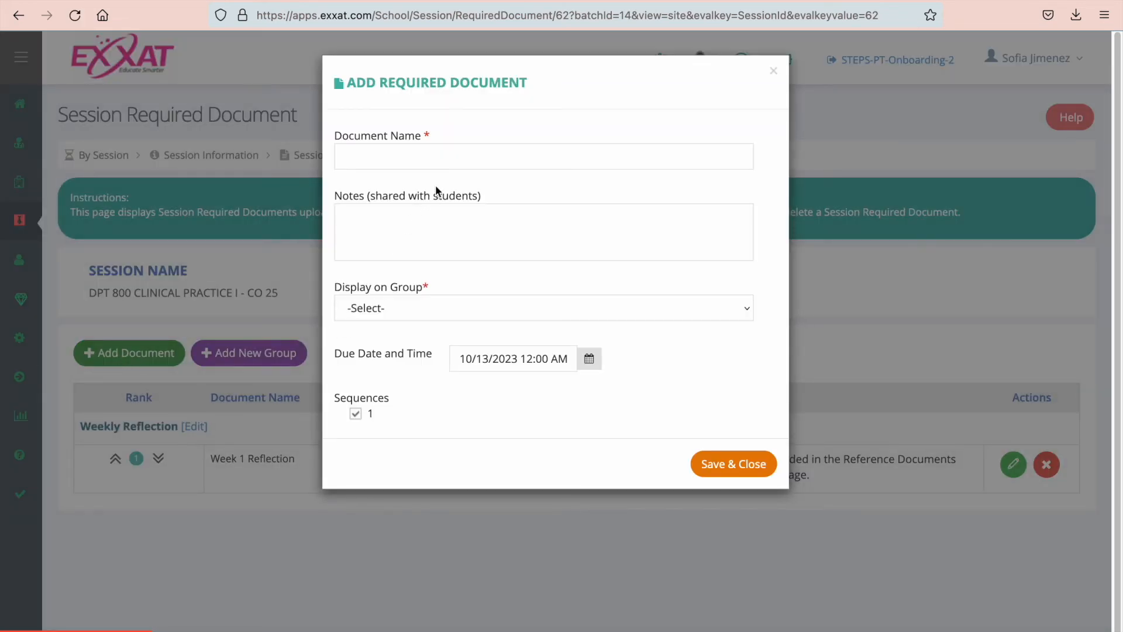
click(453, 161)
text(In Service Presentation)
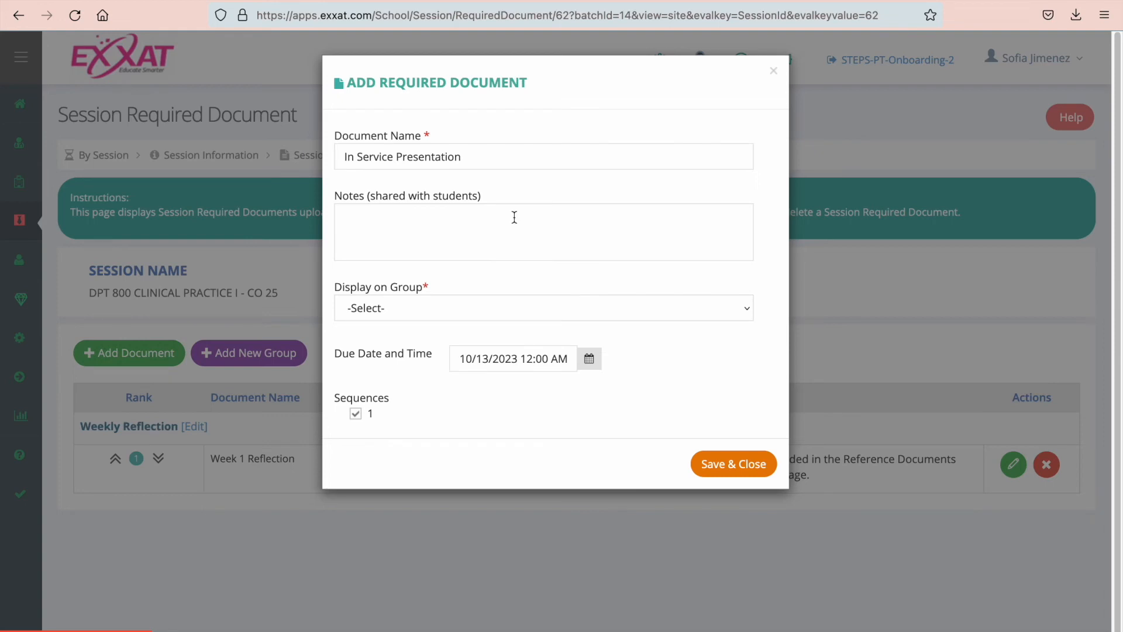
click(514, 217)
text(Please share a PDF of your in service presentation.)
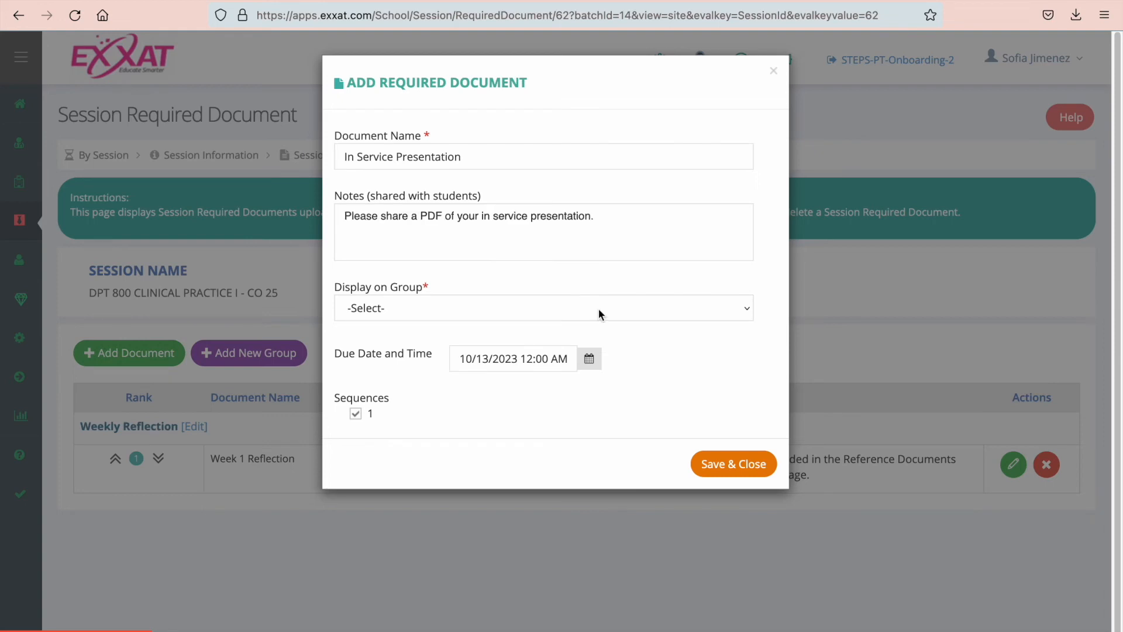
Assign the document to a new group named Presentation, leave its due date blank and save it.
click(747, 315)
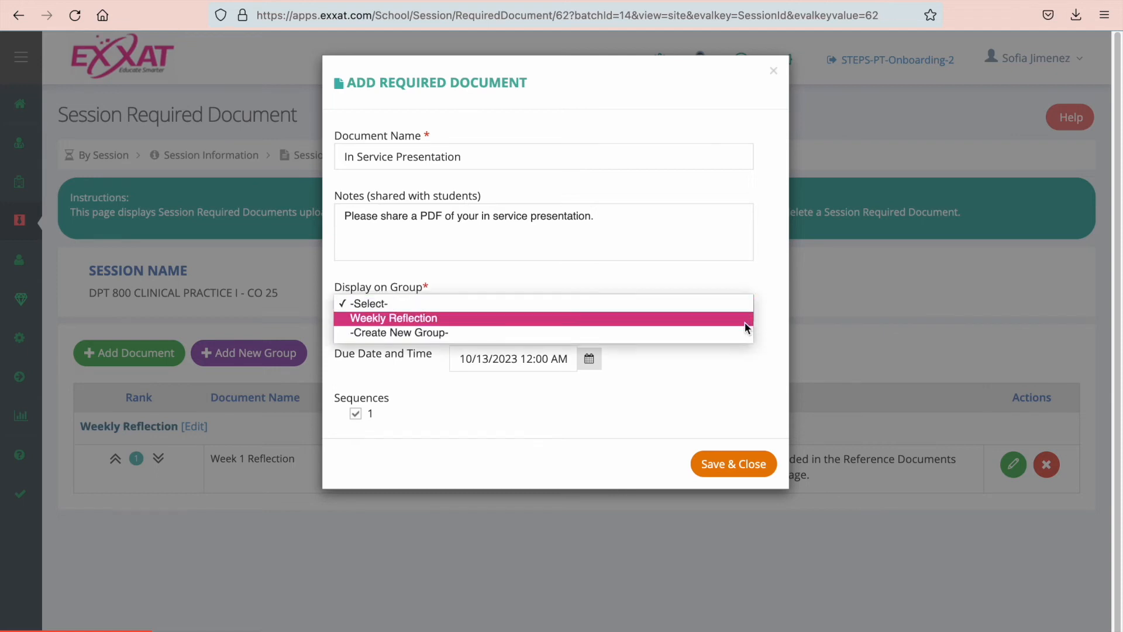
click(746, 333)
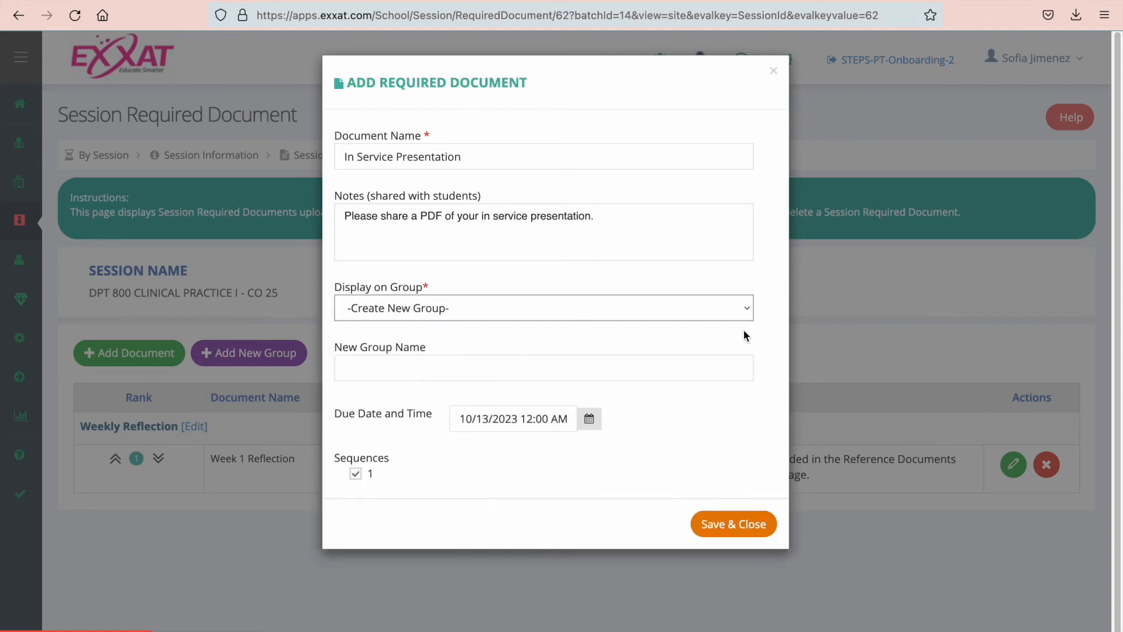
click(697, 367)
text(Presentation)
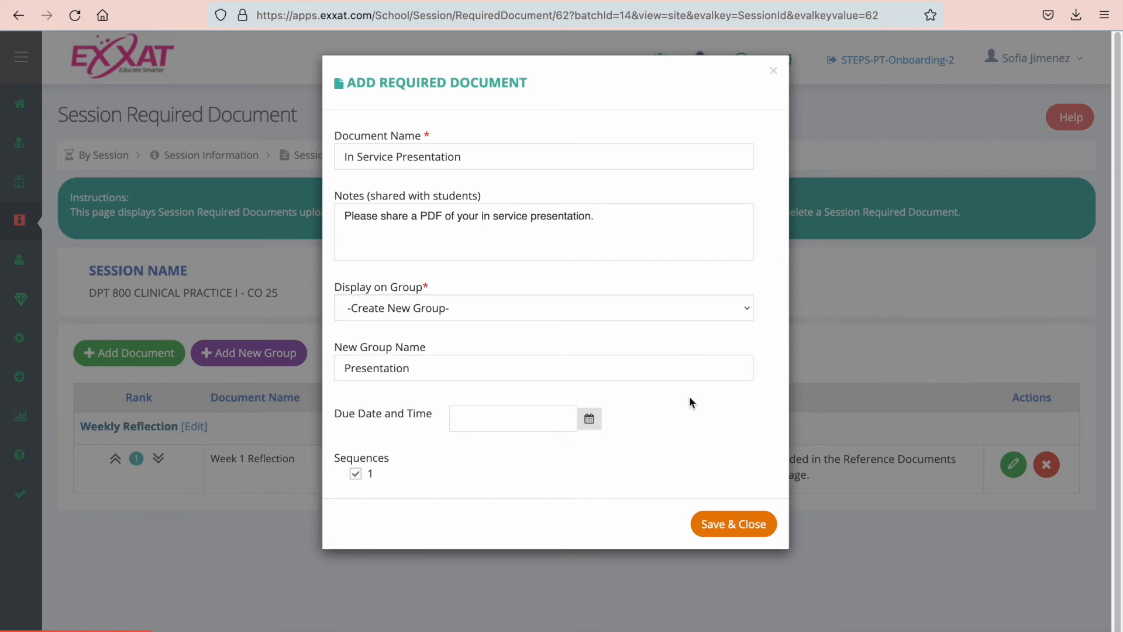
click(746, 525)
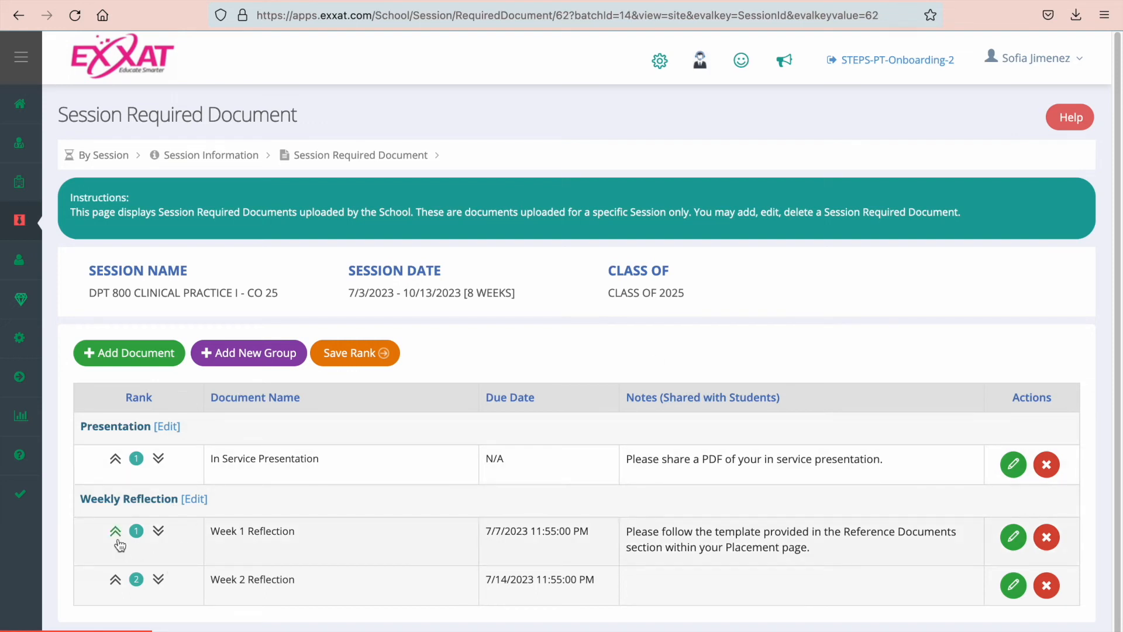
click(116, 582)
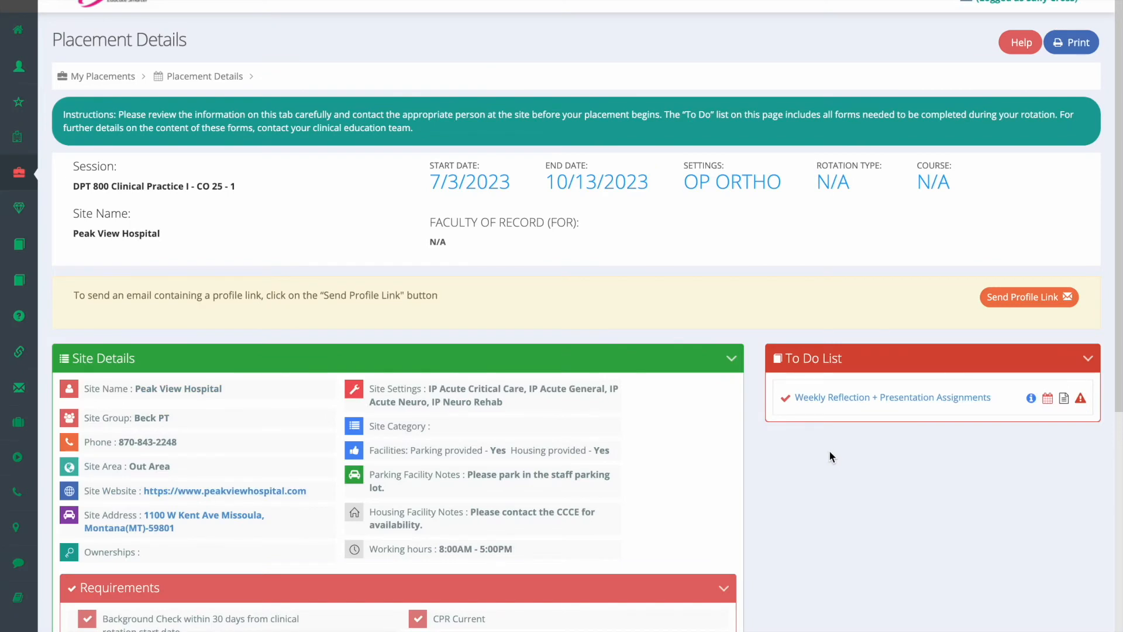
In the student's placement details, view the Weekly Reflection + Presentation Assignments and check the Week 1 Reflection upload form without submitting anything.
click(843, 403)
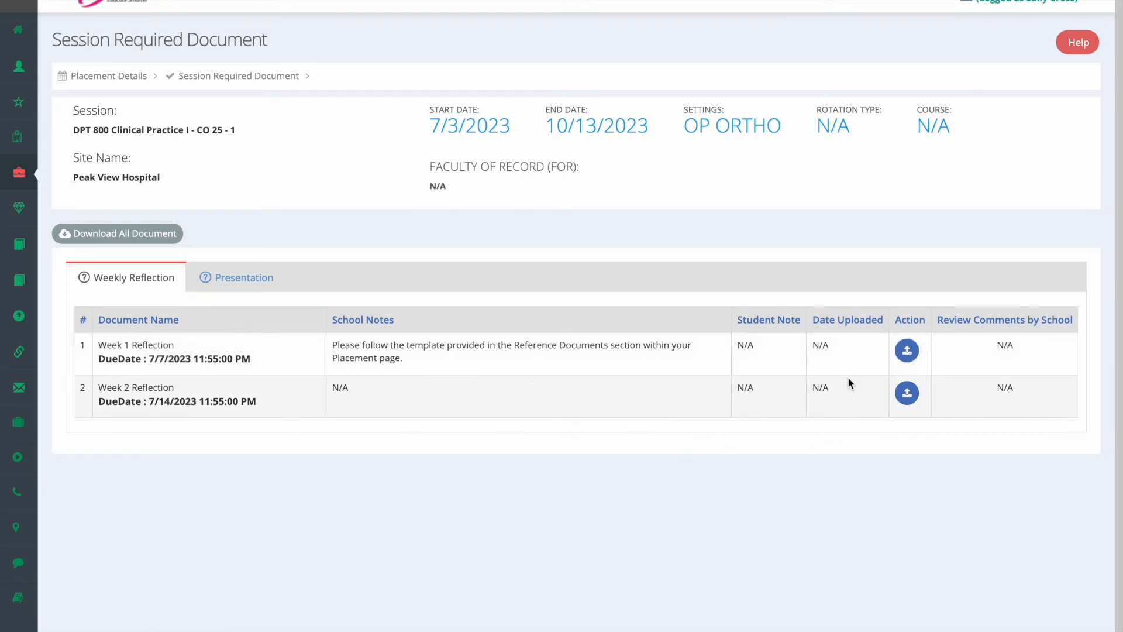
click(906, 356)
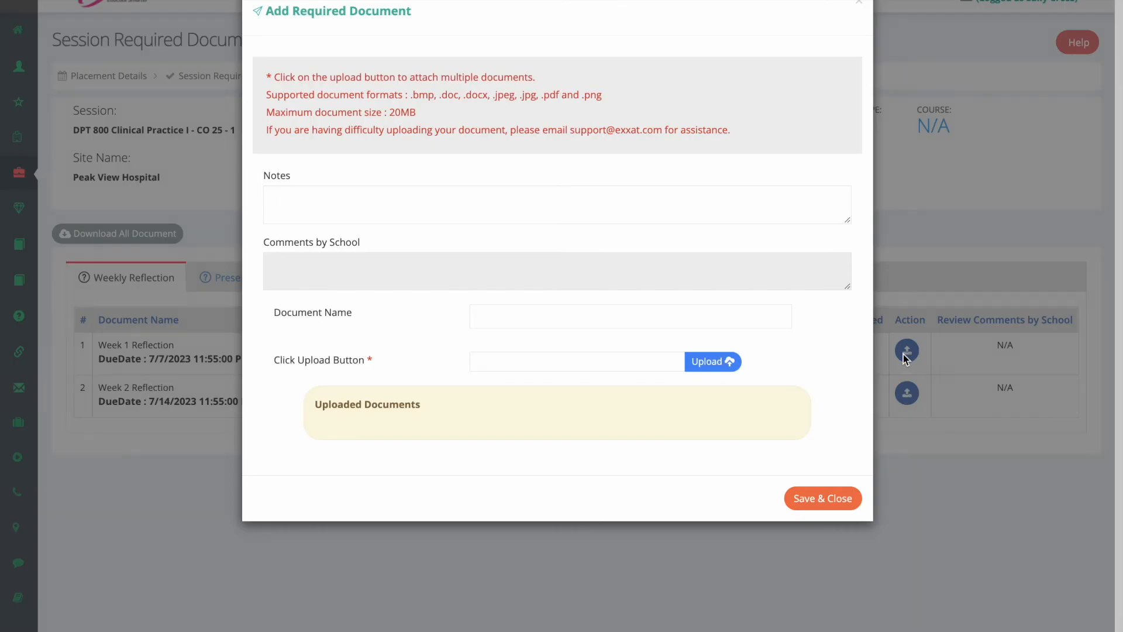
click(858, 13)
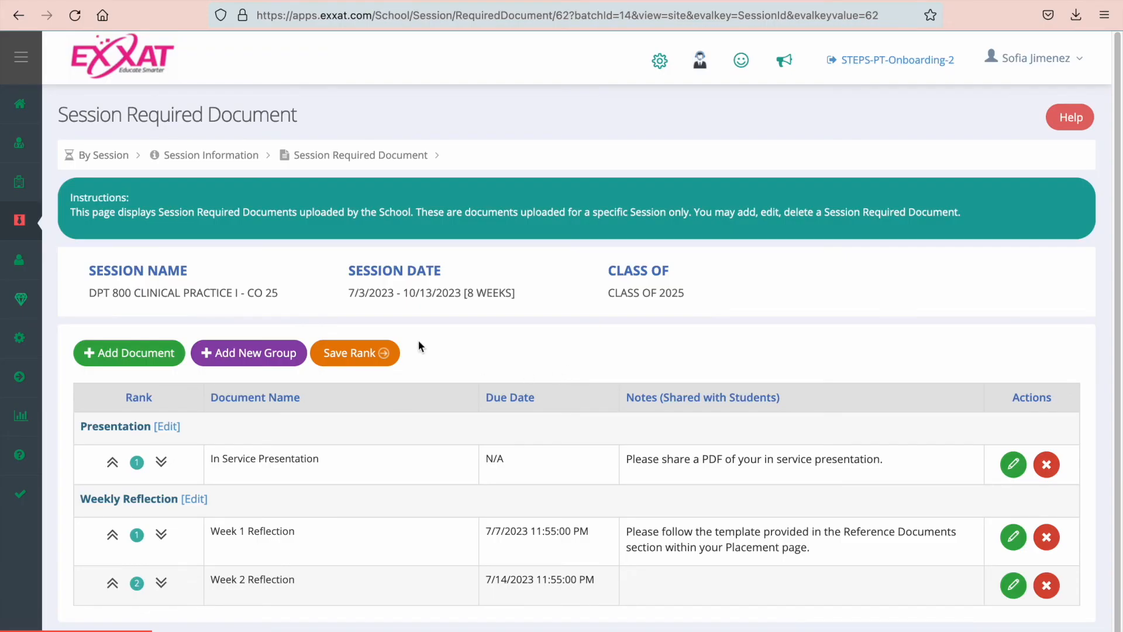
Return to the session information and open the session's reference documents.
click(209, 163)
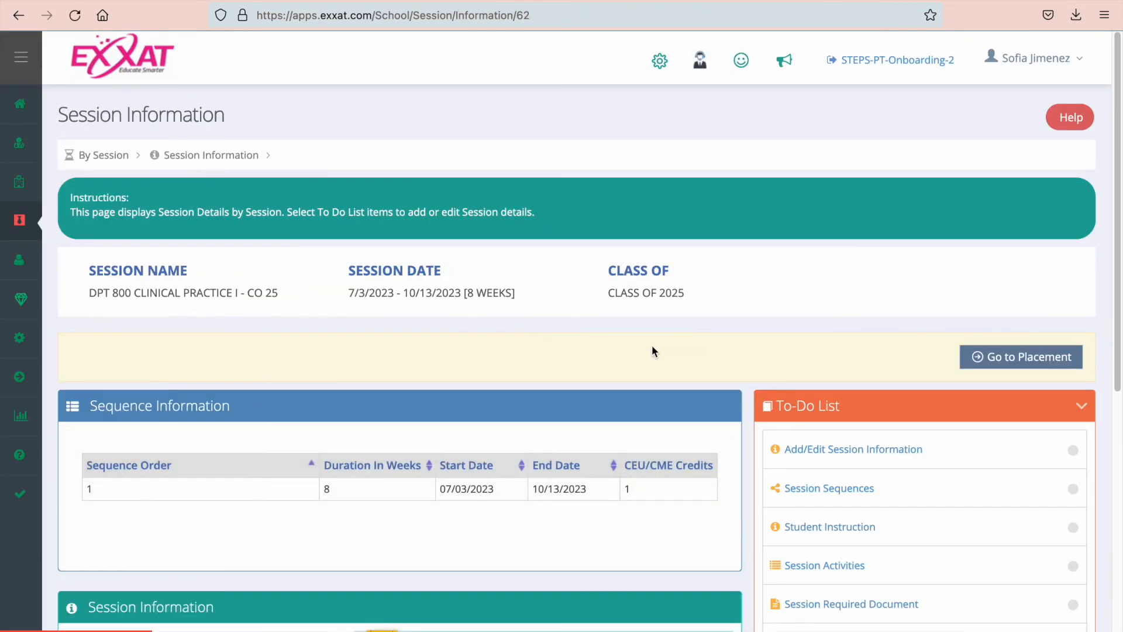
scroll(728, 351, down, 3)
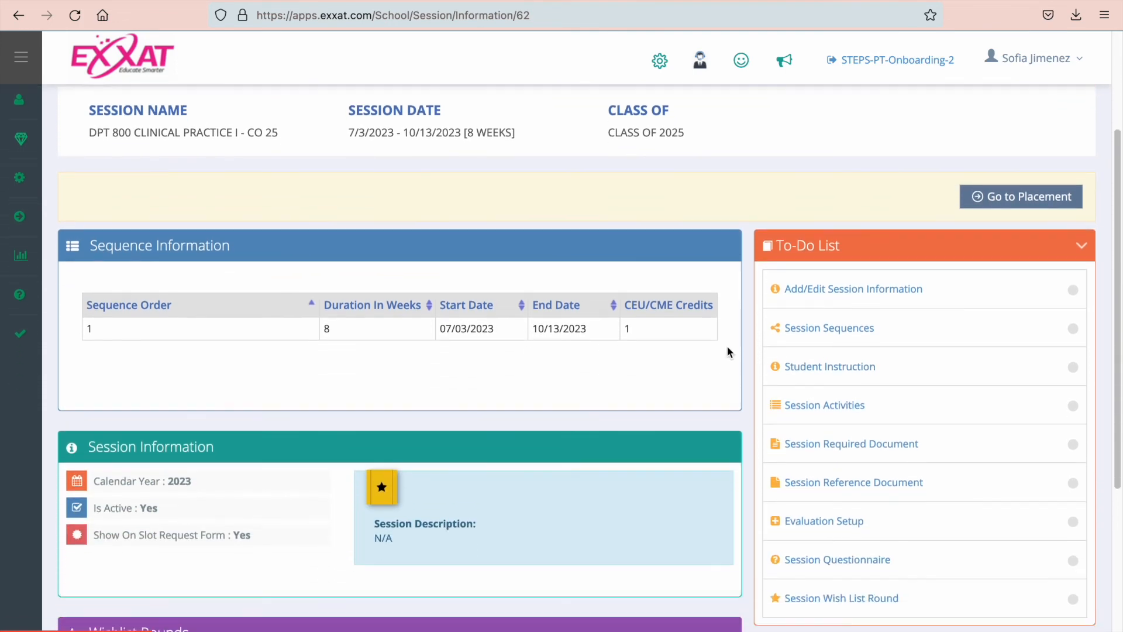
scroll(727, 345, down, 1)
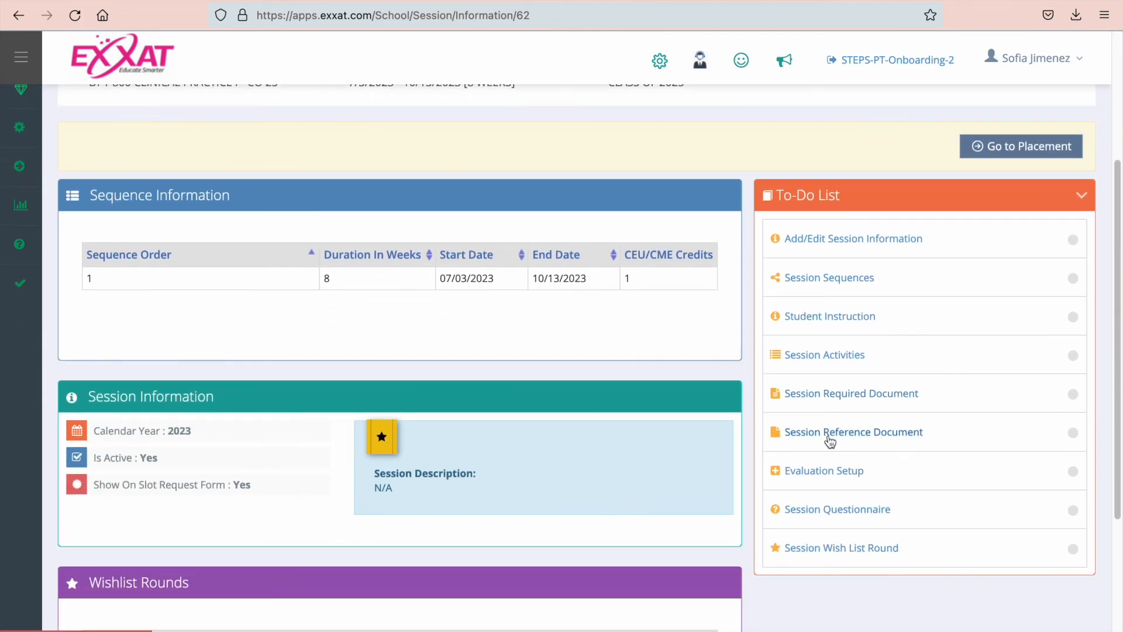
click(830, 438)
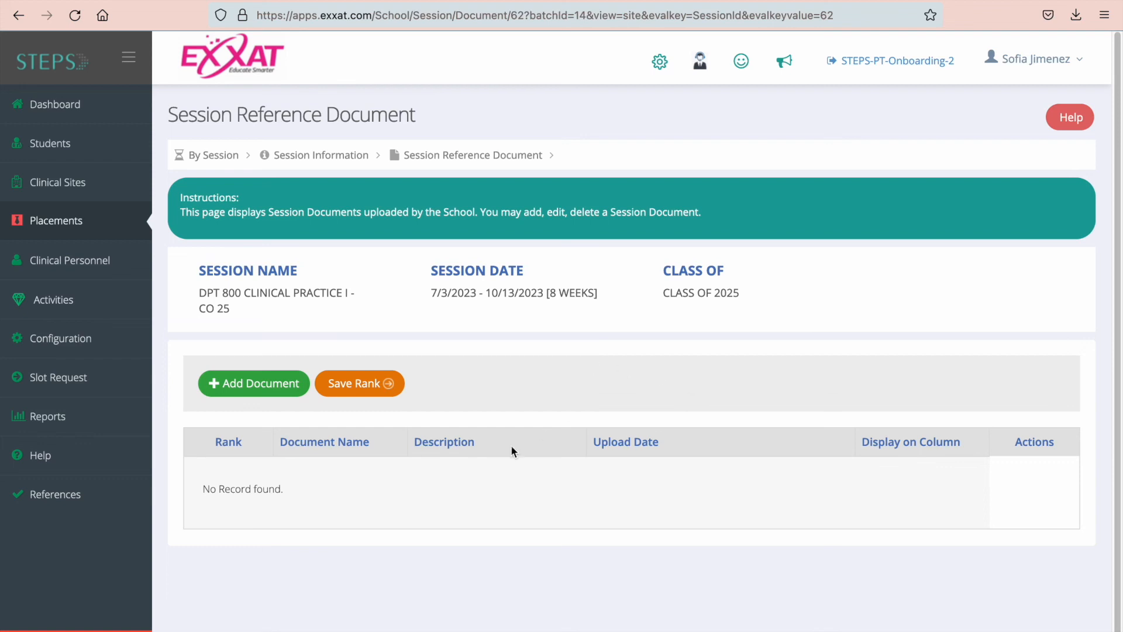
Add and save a session reference document named "Weekly Reflection Guidelines" with SAMPLE.pdf, displayed on My Placements for sequence 1.
click(237, 384)
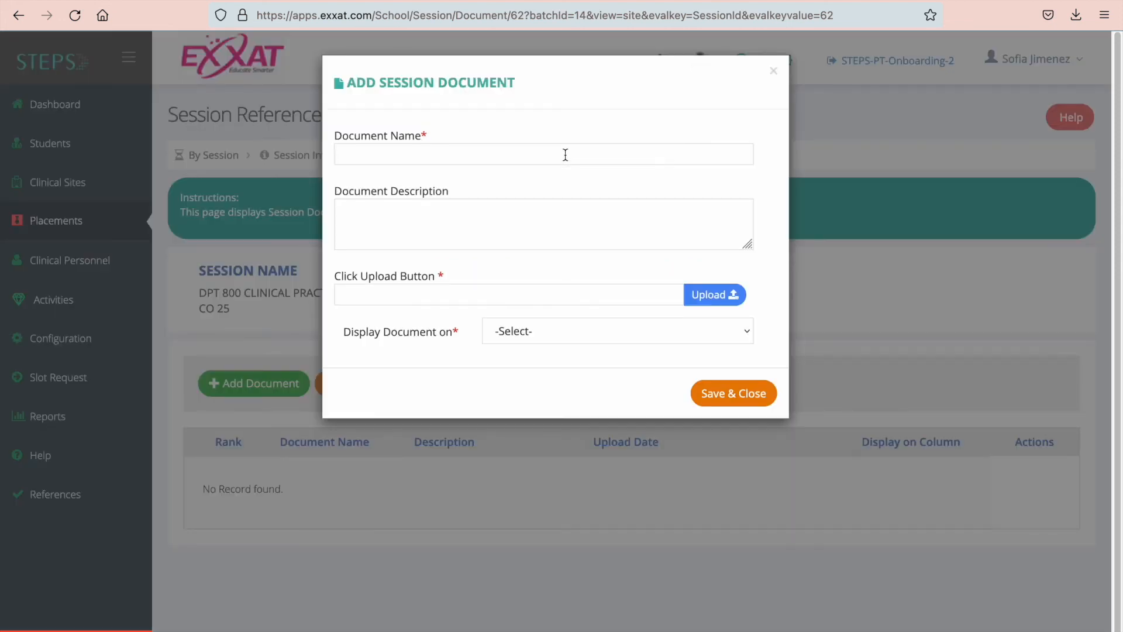
click(566, 154)
text(Weekly Reflection Guidelines)
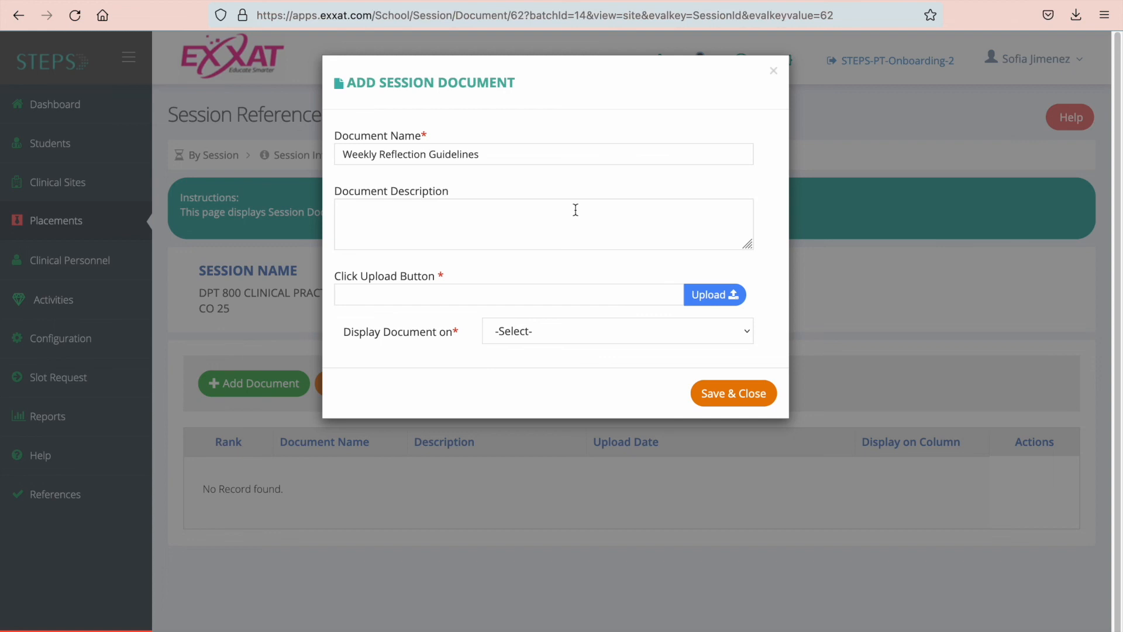
click(715, 294)
click(746, 331)
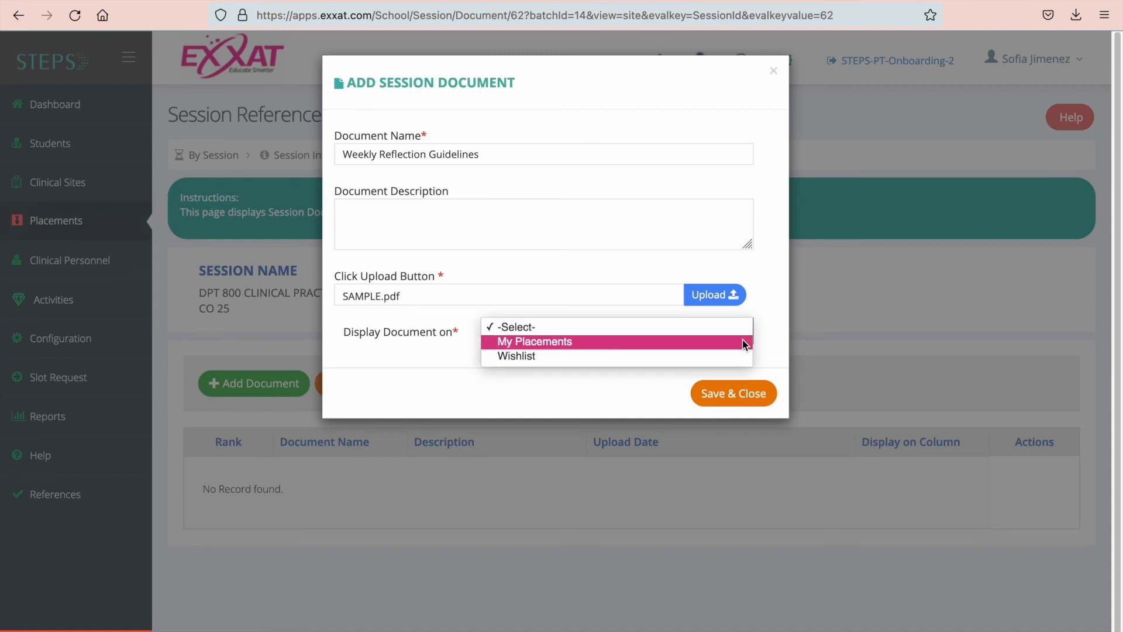
click(733, 343)
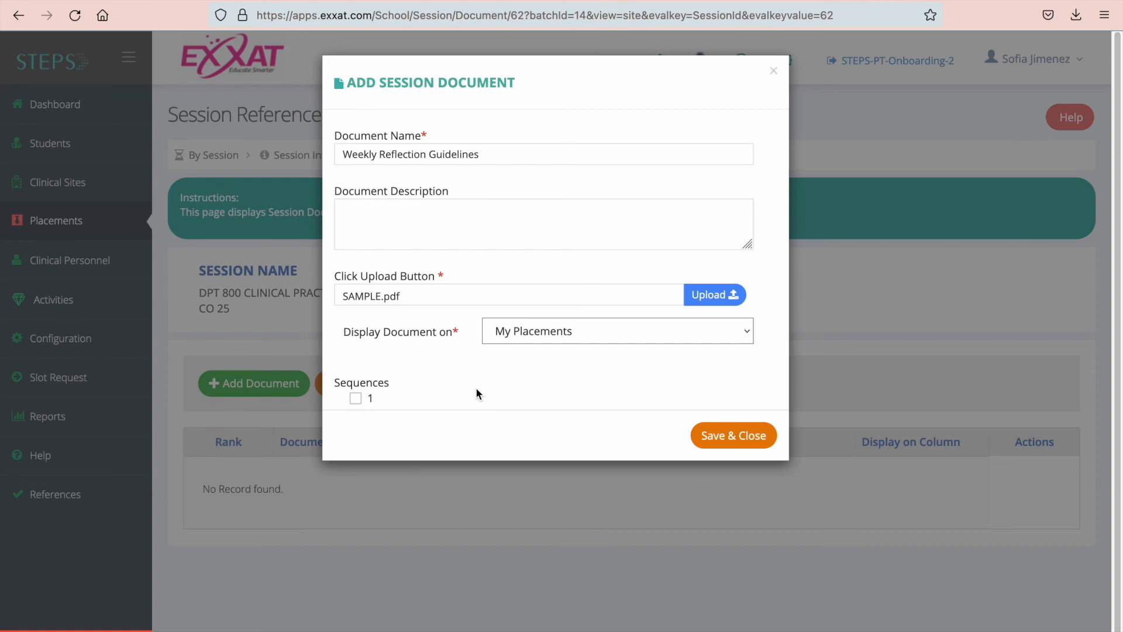
click(356, 400)
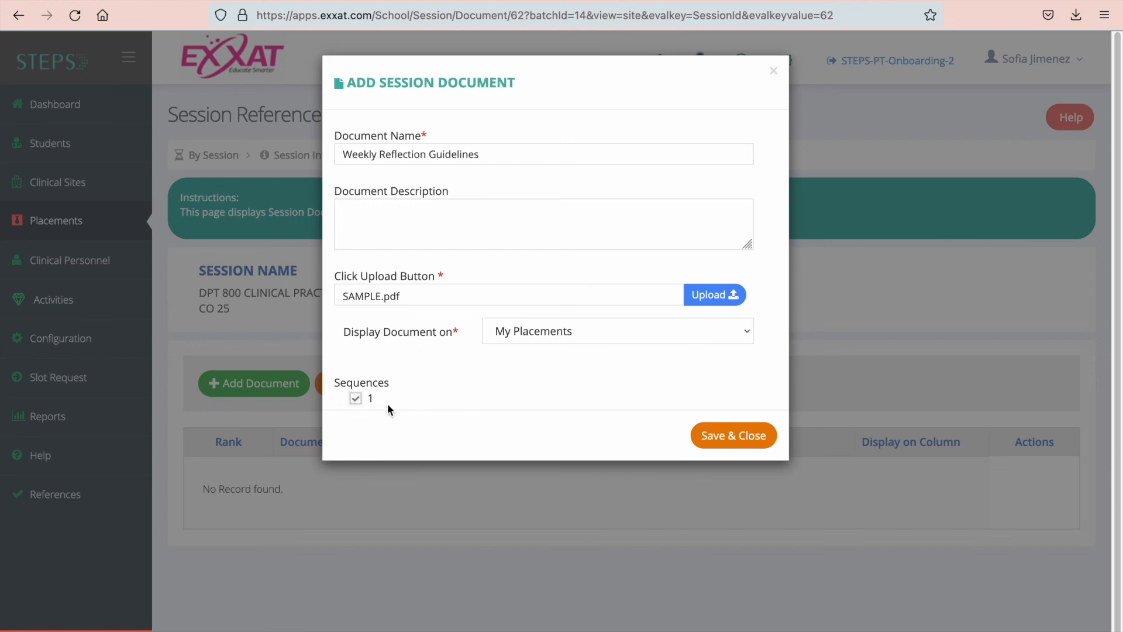
click(755, 445)
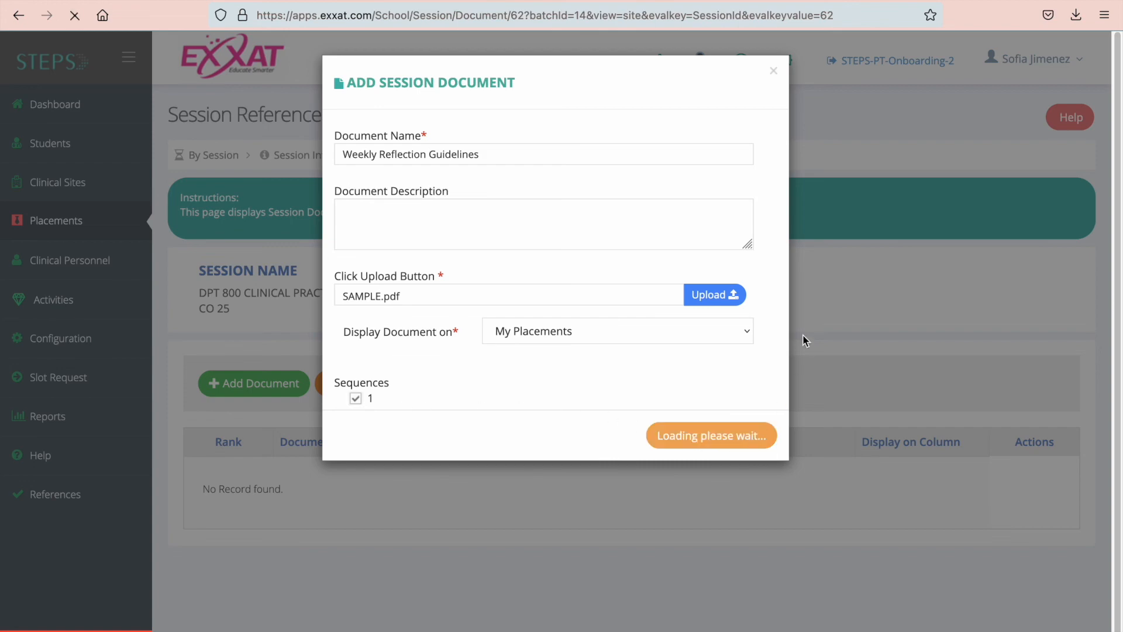